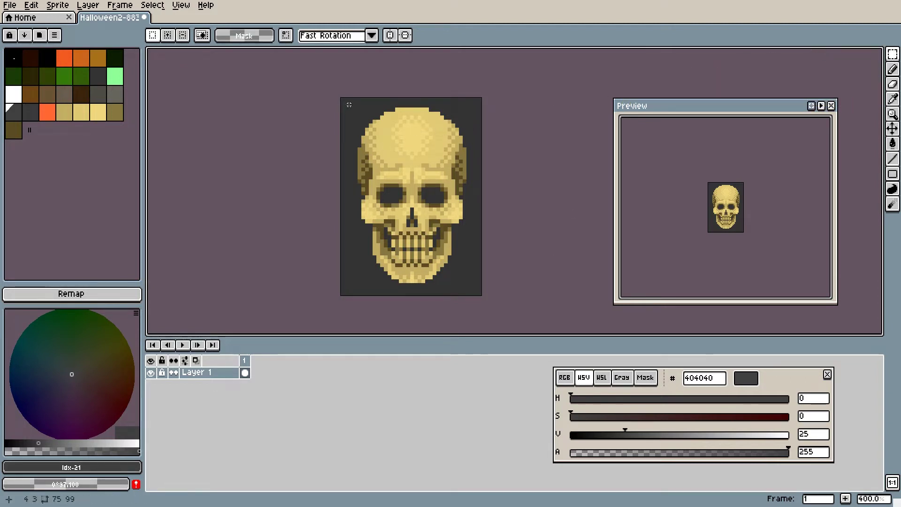
- Draw rectangular marquee selections over the skull, deselecting each with Ctrl+D
{"action": "left_click_drag", "start_coordinate": [348, 104], "coordinate": [475, 293]}
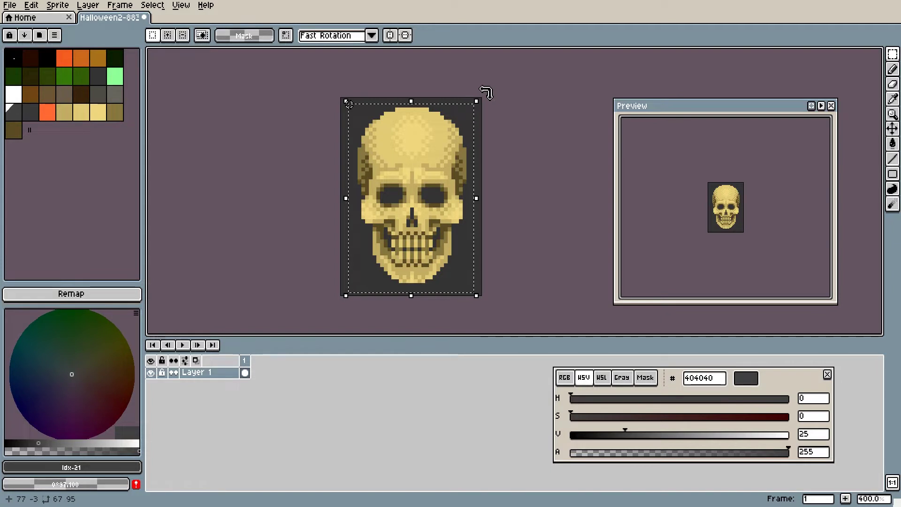
{"action": "key", "text": "ctrl+d"}
{"action": "left_click_drag", "start_coordinate": [375, 130], "coordinate": [461, 210]}
{"action": "key", "text": "ctrl+d"}
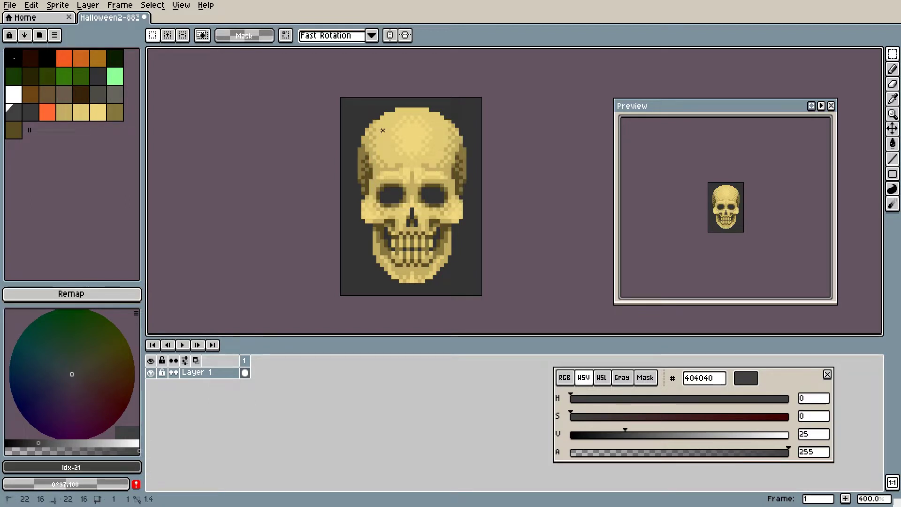
- Select the upper skull and Shift-add an area toward the jaw to the selection
{"action": "left_click_drag", "start_coordinate": [383, 130], "coordinate": [466, 282]}
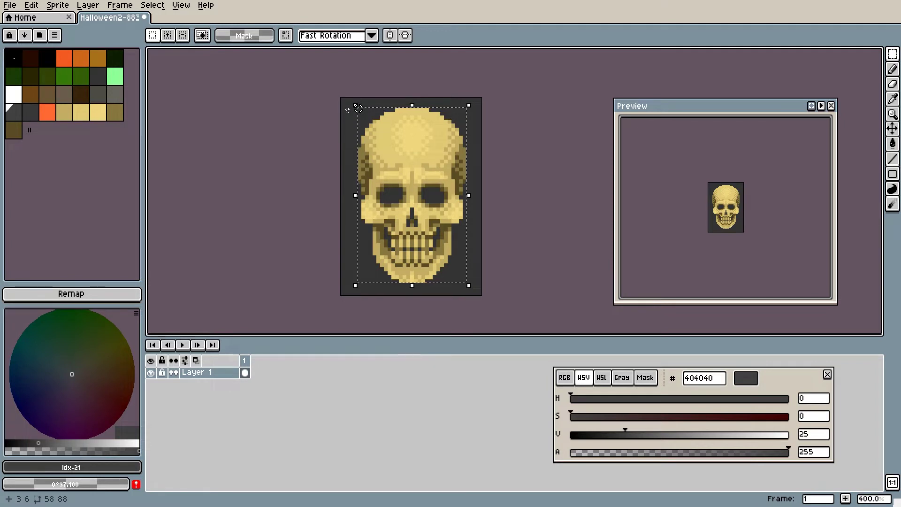
{"action": "left_click_drag", "start_coordinate": [357, 107], "coordinate": [426, 230]}
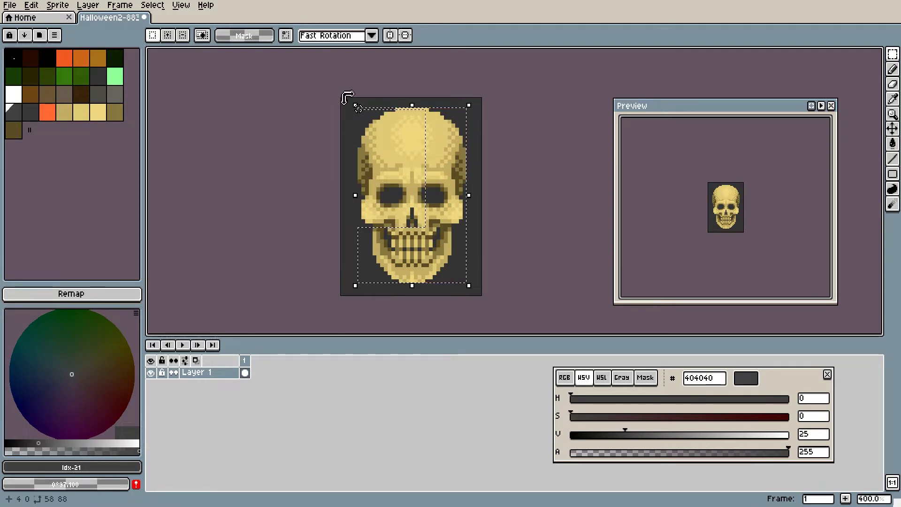
{"action": "left_click_drag", "start_coordinate": [343, 100], "coordinate": [347, 107]}
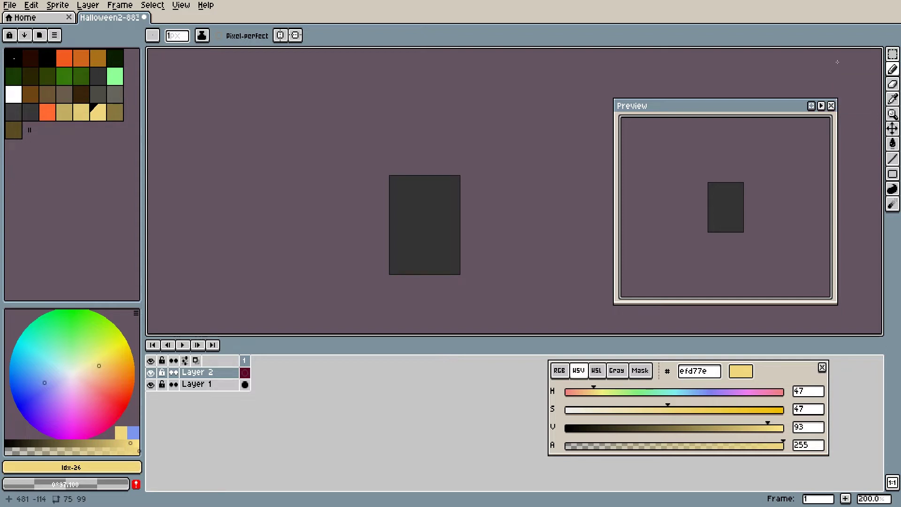
- Draw a yellow pencil loop, enable Pixel-perfect, then draw a second loop below it
{"action": "left_click", "coordinate": [405, 227]}
{"action": "mouse_move", "coordinate": [405, 227]}
{"action": "left_mouse_down"}
{"action": "mouse_move", "coordinate": [420, 209]}
{"action": "mouse_move", "coordinate": [408, 196]}
{"action": "left_mouse_up"}
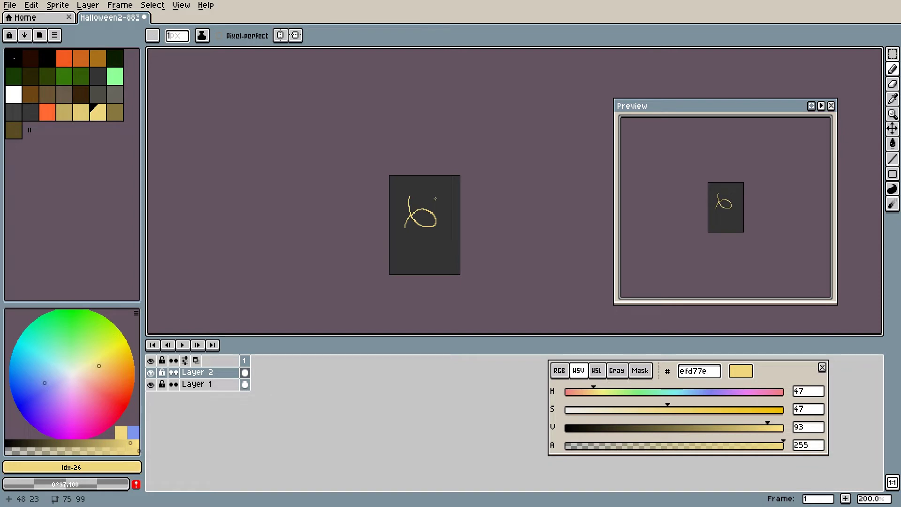
{"action": "left_click", "coordinate": [219, 37]}
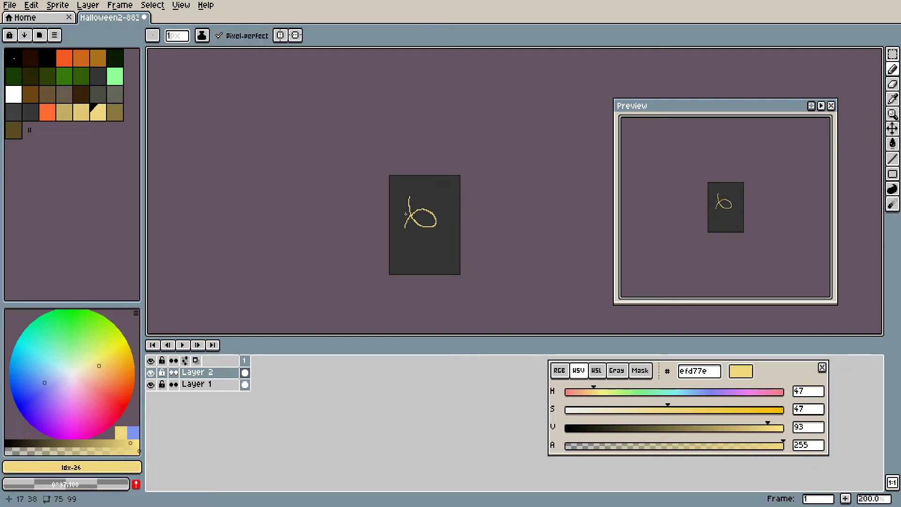
{"action": "mouse_move", "coordinate": [398, 258]}
{"action": "left_mouse_down"}
{"action": "mouse_move", "coordinate": [414, 244]}
{"action": "mouse_move", "coordinate": [401, 237]}
{"action": "left_mouse_up"}
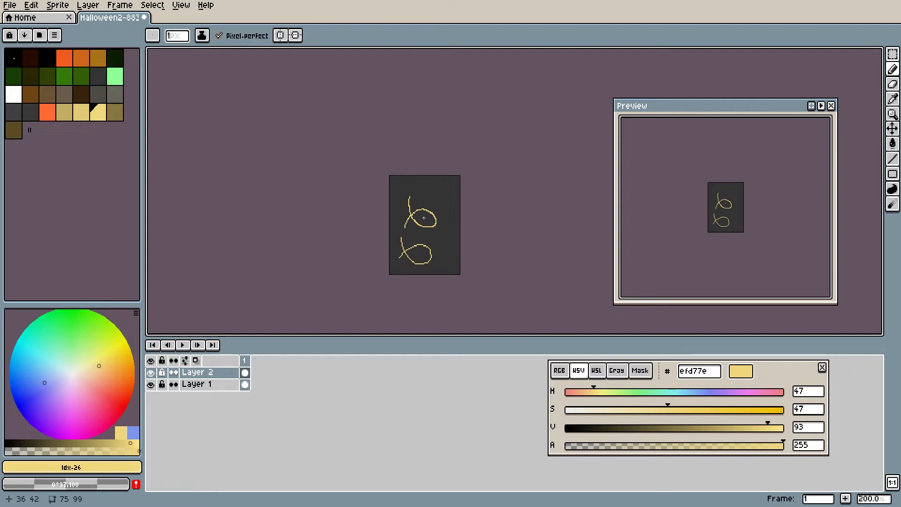
- Delete the loops, enable horizontal and vertical symmetry, and draw a four-way mirrored curve
{"action": "key", "text": "Delete"}
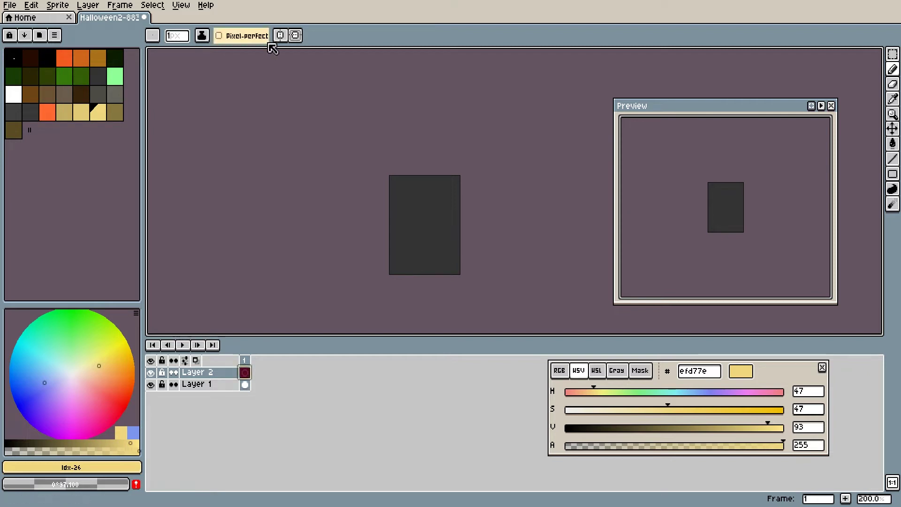
{"action": "left_click", "coordinate": [280, 35]}
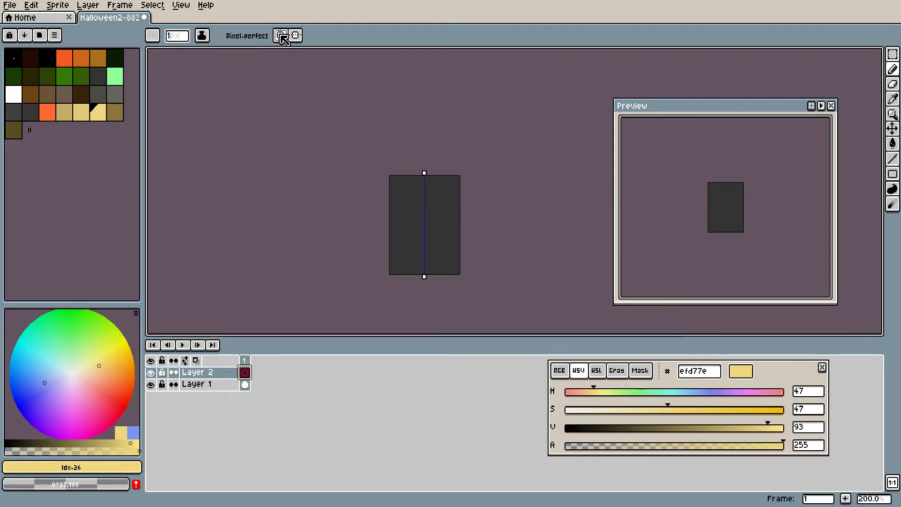
{"action": "left_click", "coordinate": [295, 36]}
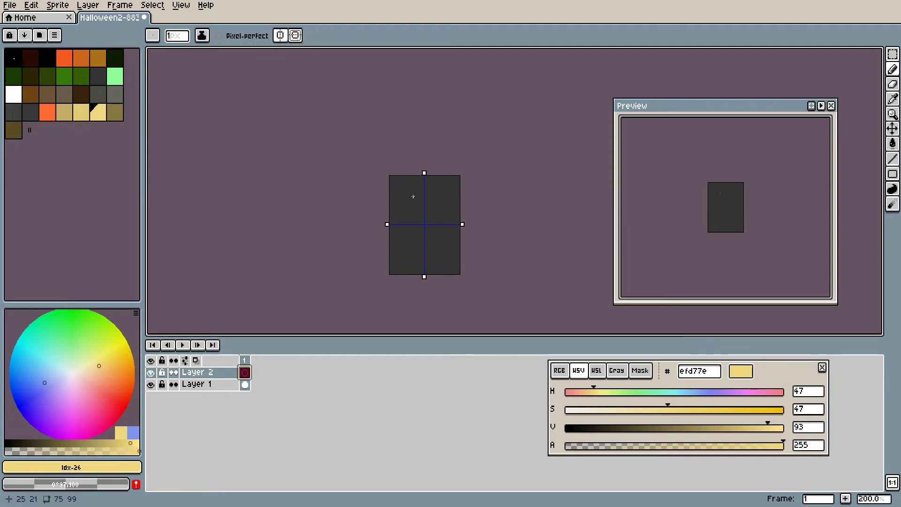
{"action": "mouse_move", "coordinate": [413, 197]}
{"action": "left_mouse_down"}
{"action": "mouse_move", "coordinate": [399, 191]}
{"action": "mouse_move", "coordinate": [411, 200]}
{"action": "mouse_move", "coordinate": [407, 213]}
{"action": "left_mouse_up"}
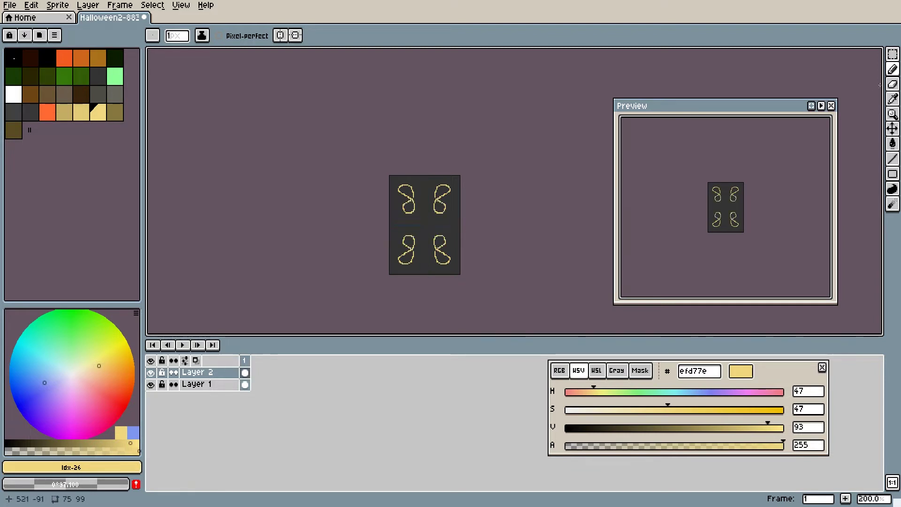
- Erase all four mirrored curves with the Eraser
{"action": "left_click", "coordinate": [893, 85]}
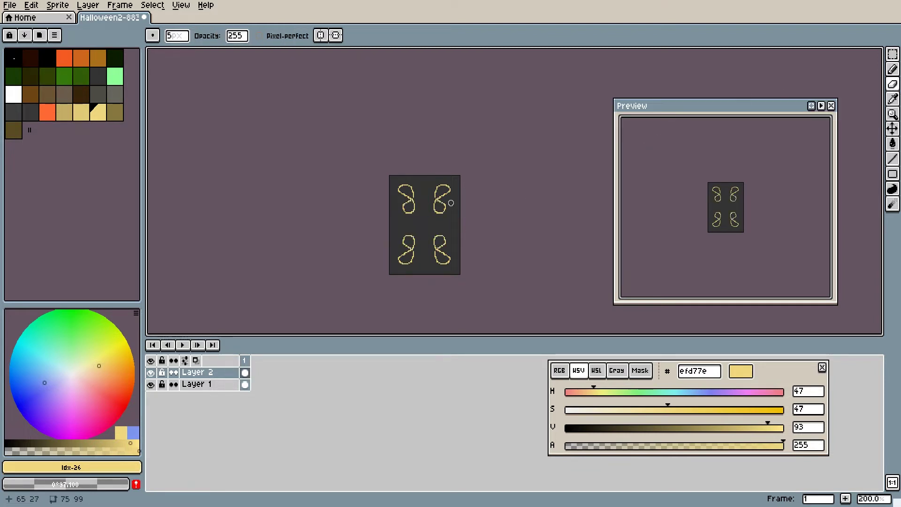
{"action": "mouse_move", "coordinate": [449, 189]}
{"action": "left_mouse_down"}
{"action": "mouse_move", "coordinate": [444, 214]}
{"action": "mouse_move", "coordinate": [433, 211]}
{"action": "mouse_move", "coordinate": [438, 203]}
{"action": "mouse_move", "coordinate": [436, 217]}
{"action": "mouse_move", "coordinate": [426, 213]}
{"action": "mouse_move", "coordinate": [442, 197]}
{"action": "mouse_move", "coordinate": [408, 231]}
{"action": "left_mouse_up"}
{"action": "scroll", "coordinate": [427, 214], "scroll_direction": "up", "scroll_amount": 17}
{"action": "scroll", "coordinate": [408, 232], "scroll_direction": "down", "scroll_amount": 20}
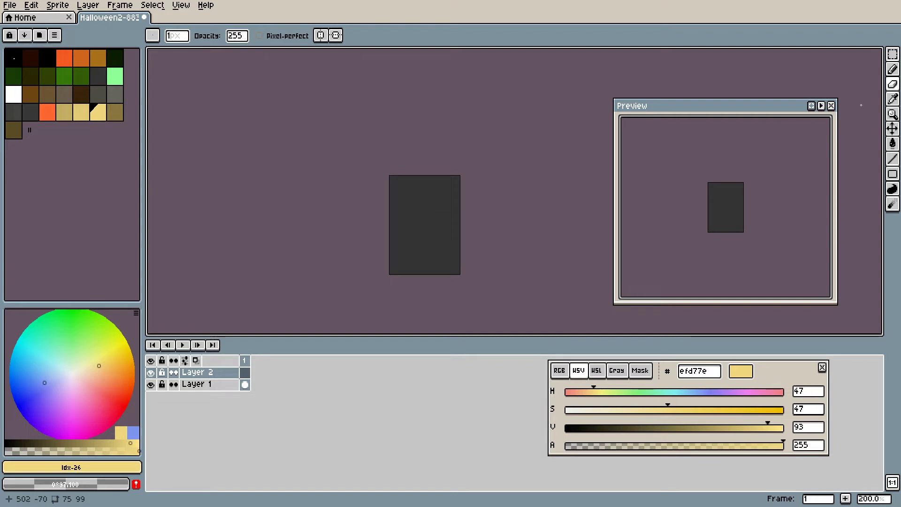
- Draw an orange oval outline with the Pencil and fill it solid orange
{"action": "left_click", "coordinate": [893, 101]}
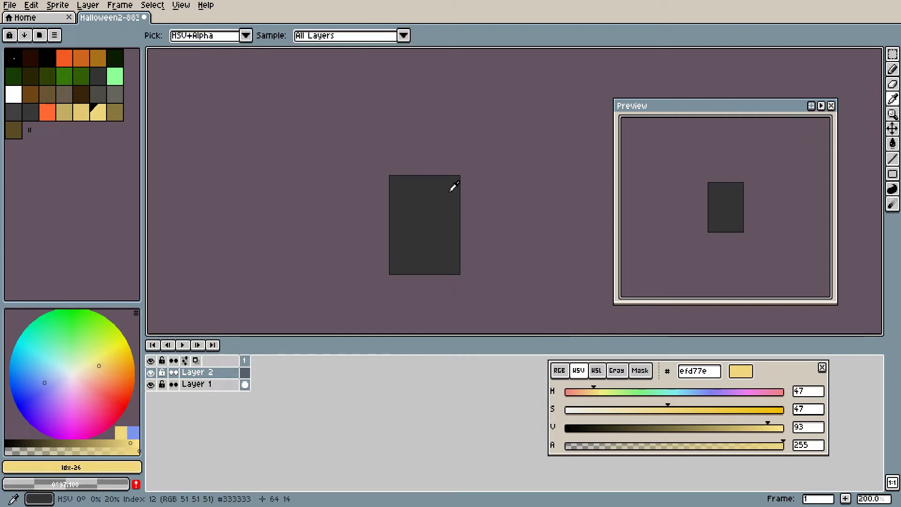
{"action": "left_click", "coordinate": [426, 202]}
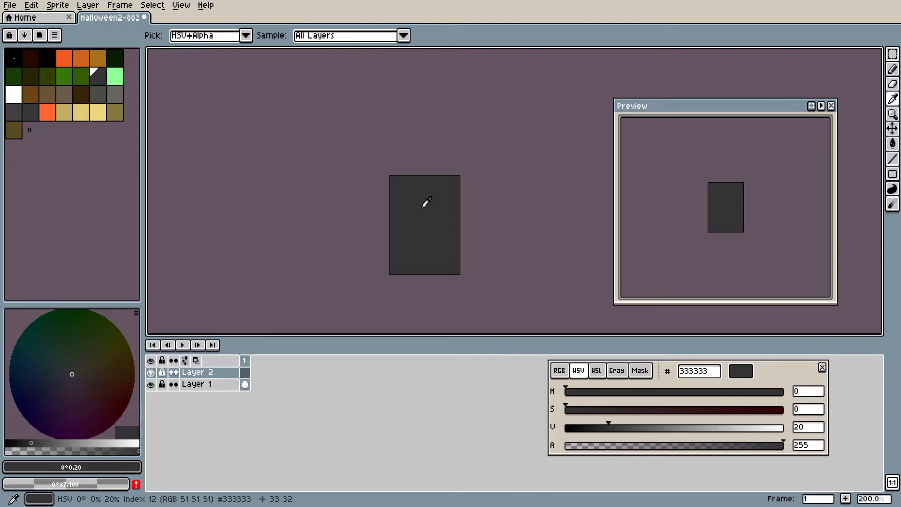
{"action": "key", "text": "b"}
{"action": "left_click", "coordinate": [65, 58]}
{"action": "mouse_move", "coordinate": [412, 210]}
{"action": "left_mouse_down"}
{"action": "mouse_move", "coordinate": [440, 207]}
{"action": "mouse_move", "coordinate": [431, 223]}
{"action": "mouse_move", "coordinate": [407, 209]}
{"action": "left_mouse_up"}
{"action": "key", "text": "g"}
{"action": "left_click", "coordinate": [423, 216]}
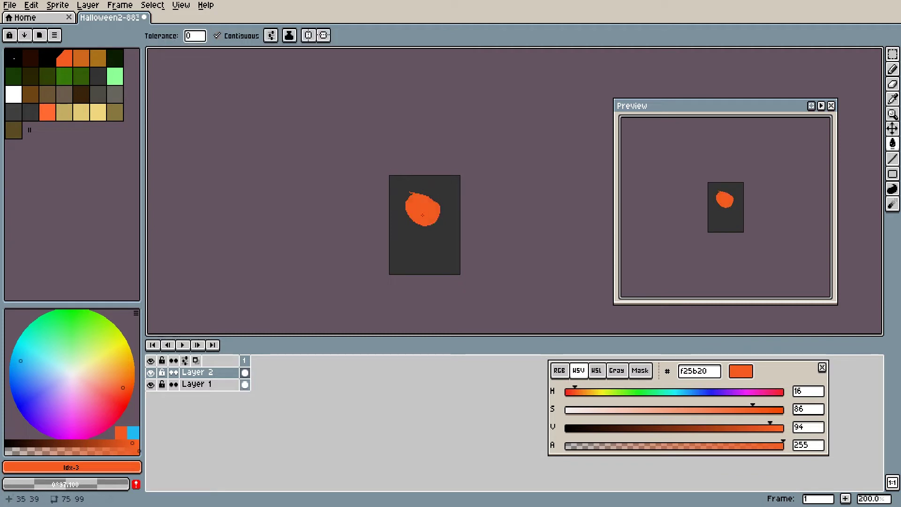
- Sample the dark grey and then the orange with the Eyedropper, returning to the Pencil
{"action": "left_click", "coordinate": [893, 100]}
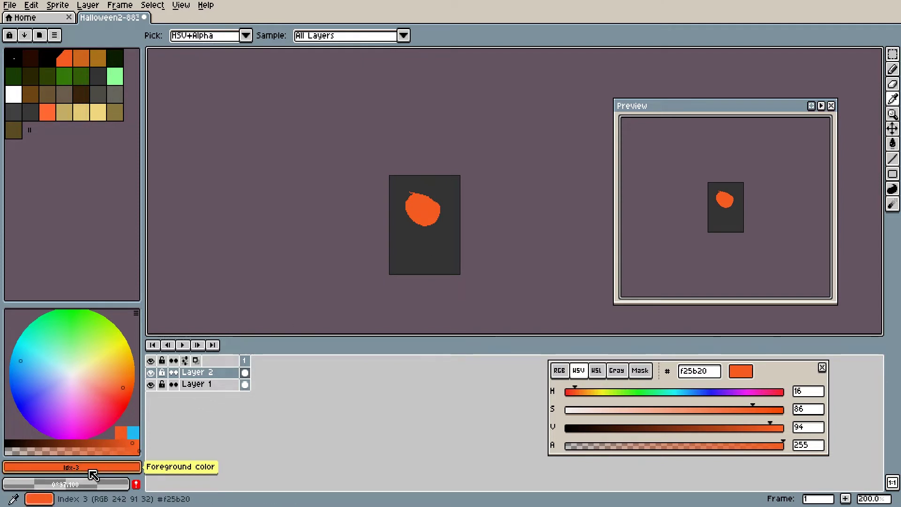
{"action": "left_click", "coordinate": [423, 244]}
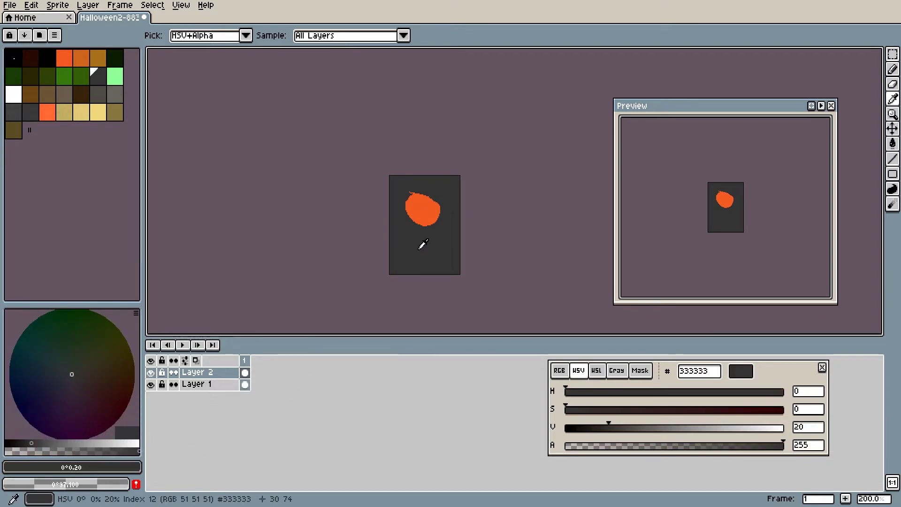
{"action": "left_click", "coordinate": [428, 206]}
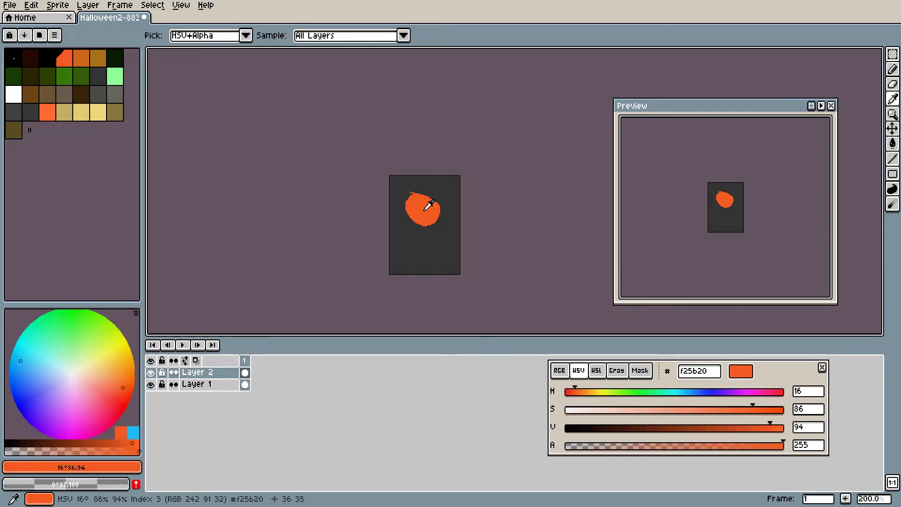
{"action": "key", "text": "b"}
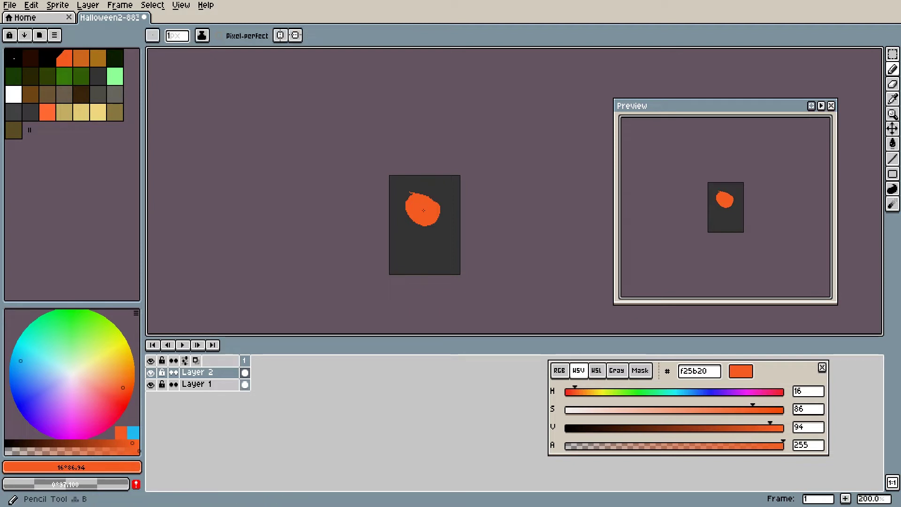
- Draw a light green 8fff98 circle below the orange blob, then resample orange
{"action": "left_click", "coordinate": [119, 77]}
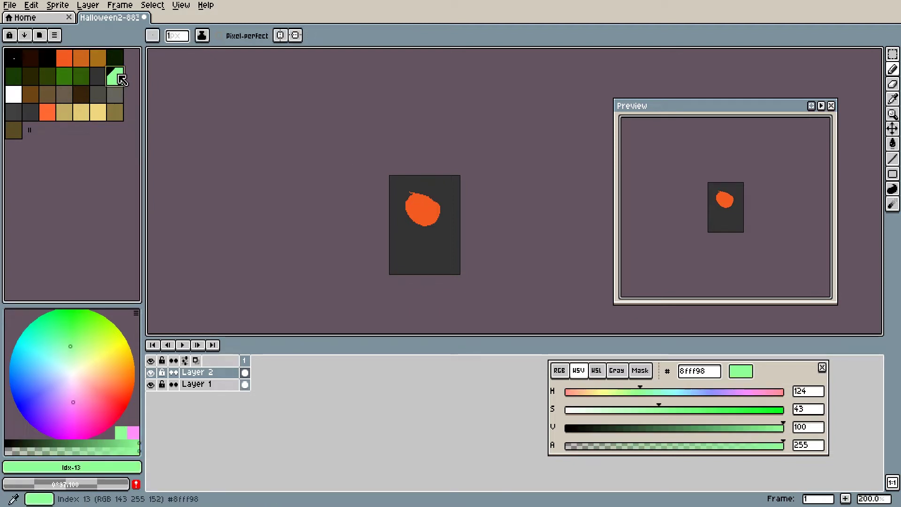
{"action": "left_click_drag", "start_coordinate": [409, 242], "coordinate": [412, 240]}
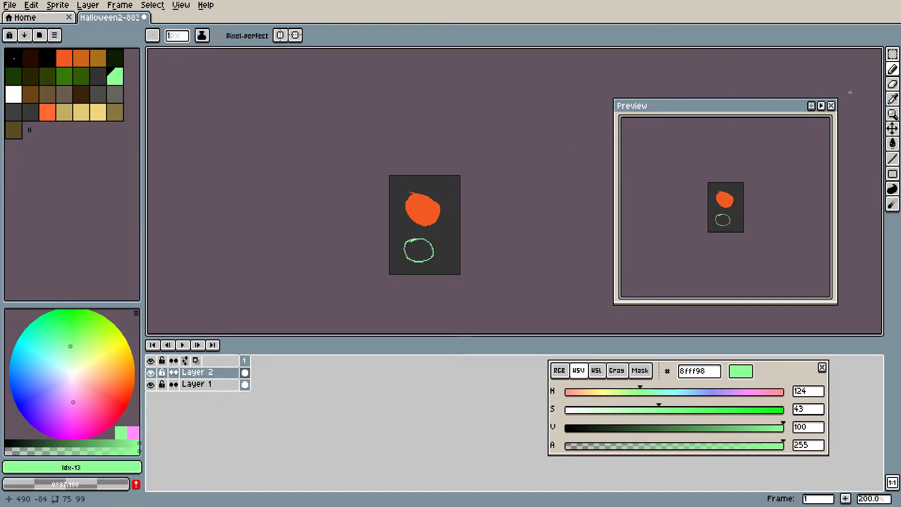
{"action": "key", "text": "i"}
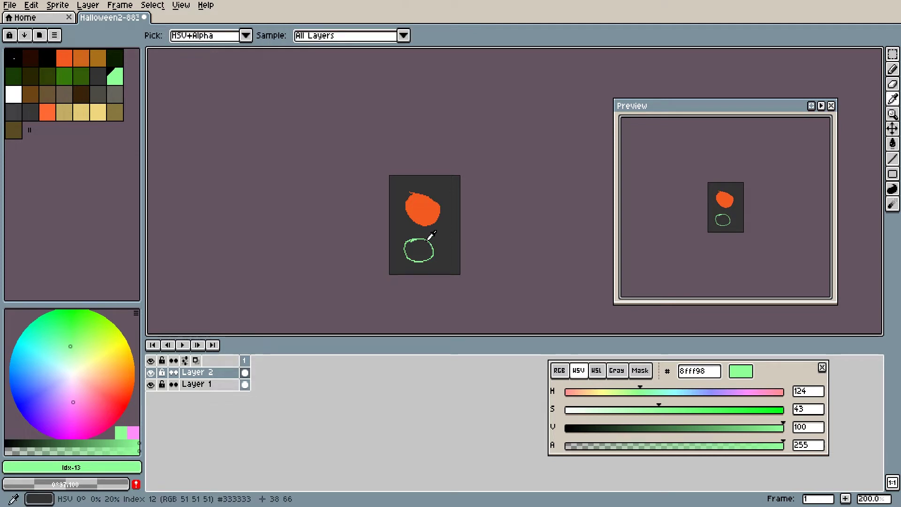
{"action": "left_click", "coordinate": [428, 206]}
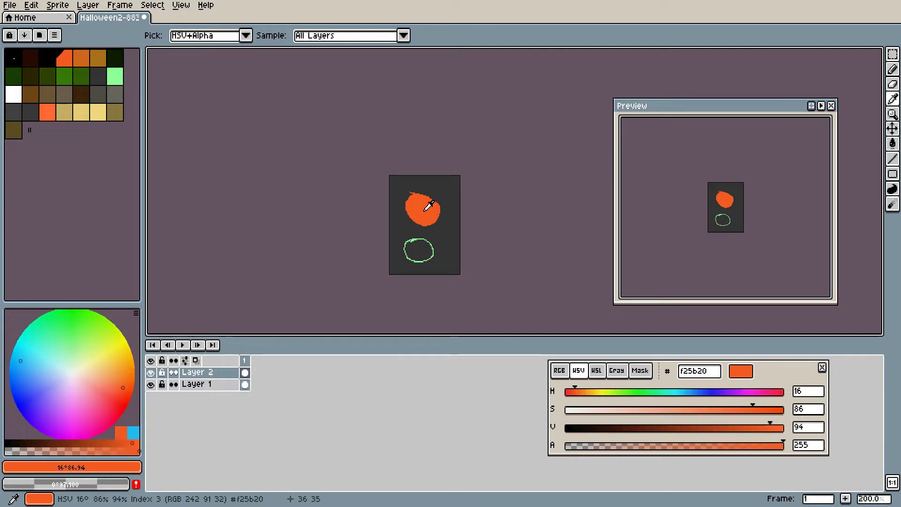
{"action": "key", "text": "b"}
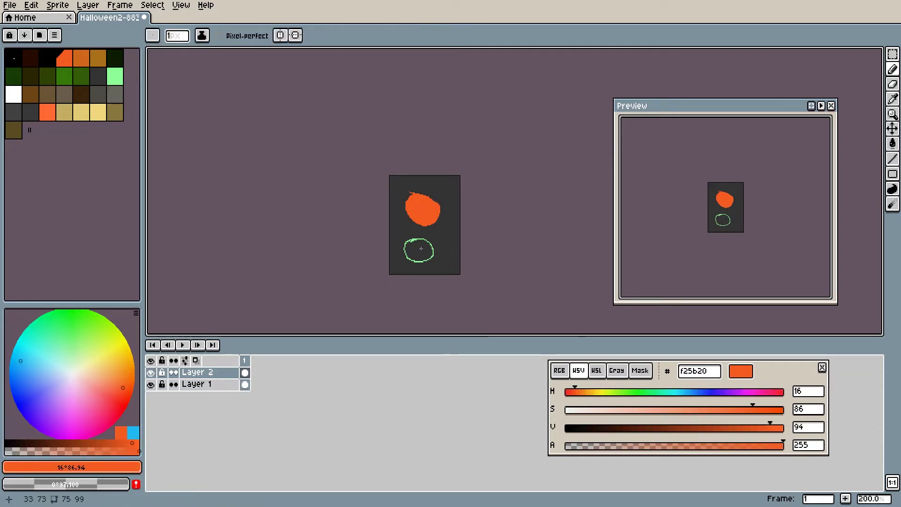
- Fill the inside of the green circle with orange using the Paint Bucket
{"action": "key", "text": "g"}
{"action": "left_click", "coordinate": [421, 249]}
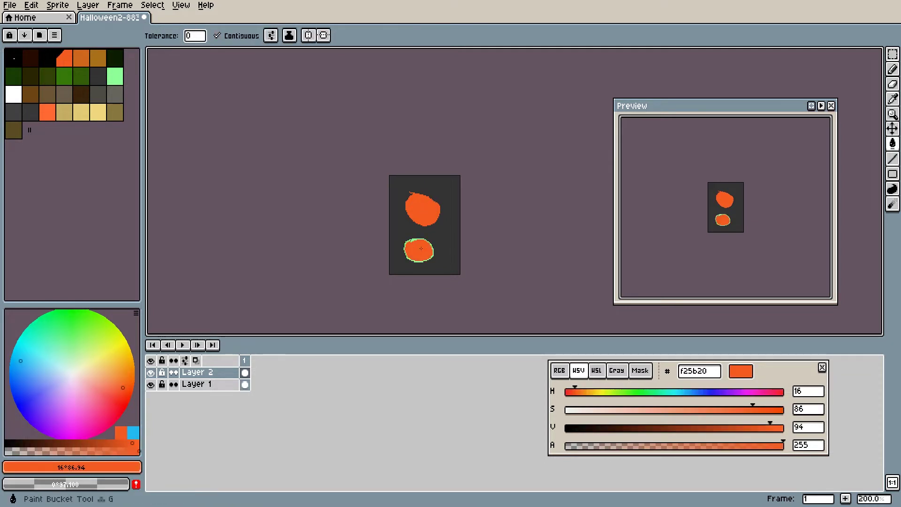
{"action": "key", "text": "i"}
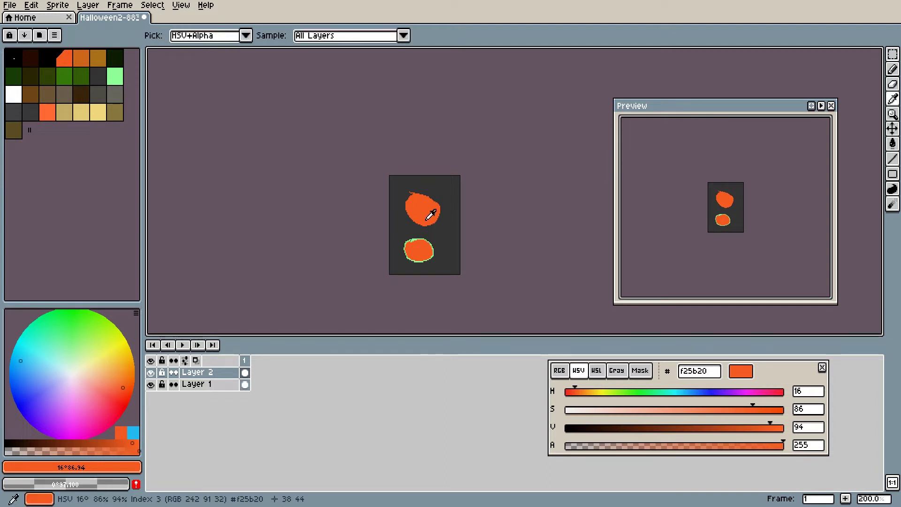
{"action": "key", "text": "g"}
{"action": "left_click", "coordinate": [892, 114]}
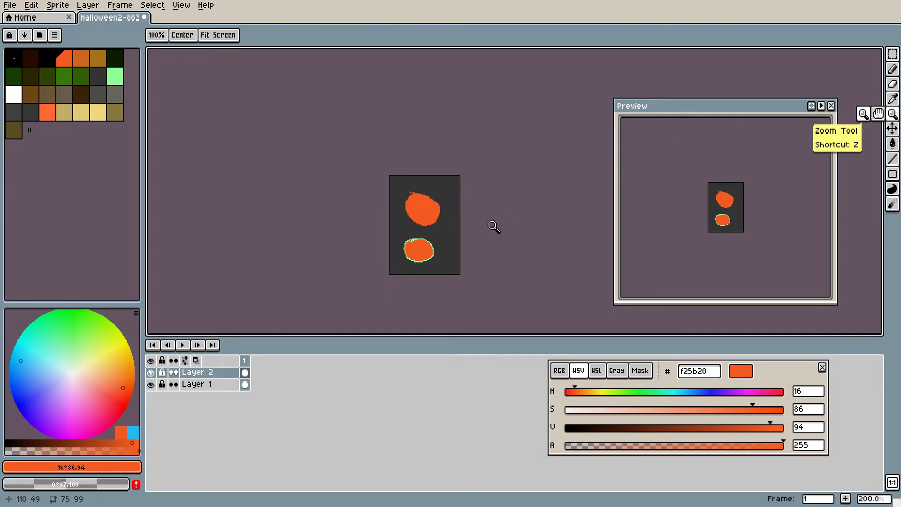
{"action": "left_click_drag", "start_coordinate": [384, 216], "coordinate": [421, 227]}
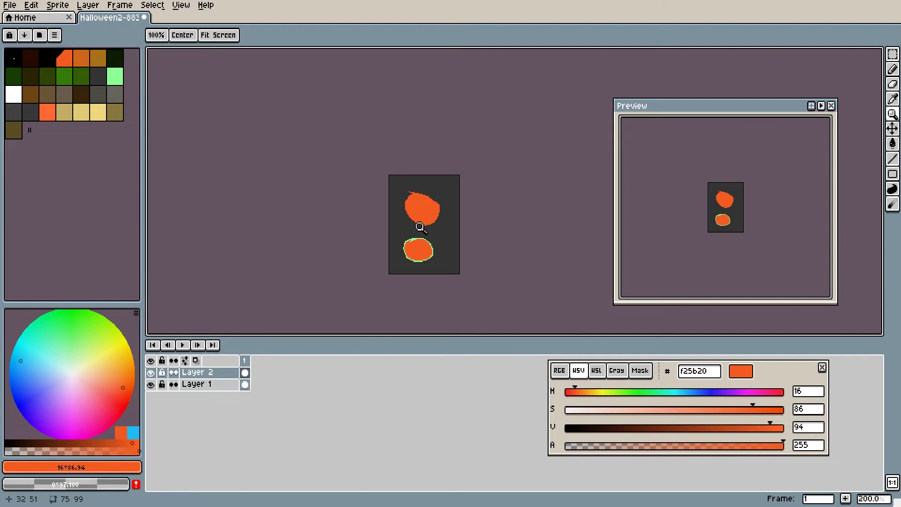
{"action": "left_click_drag", "start_coordinate": [420, 227], "coordinate": [419, 228]}
{"action": "scroll", "coordinate": [419, 228], "scroll_direction": "down", "scroll_amount": 3}
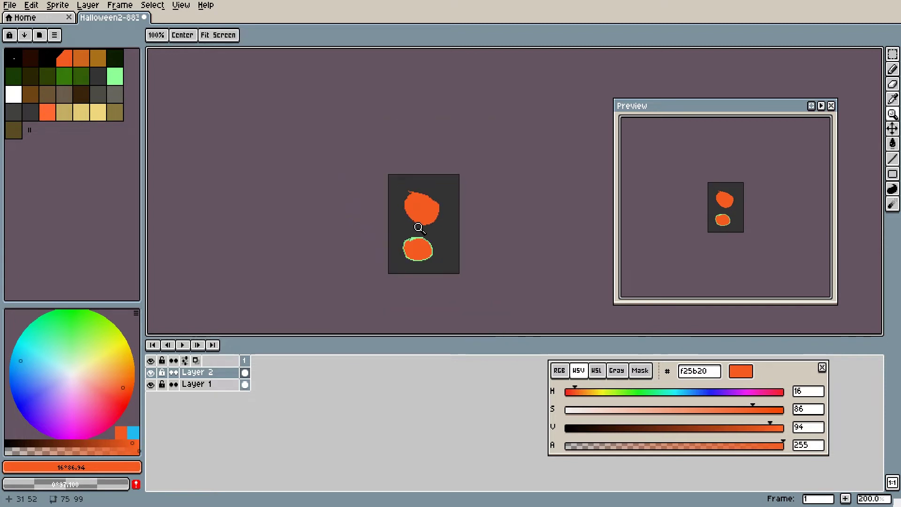
{"action": "mouse_move", "coordinate": [893, 118]}
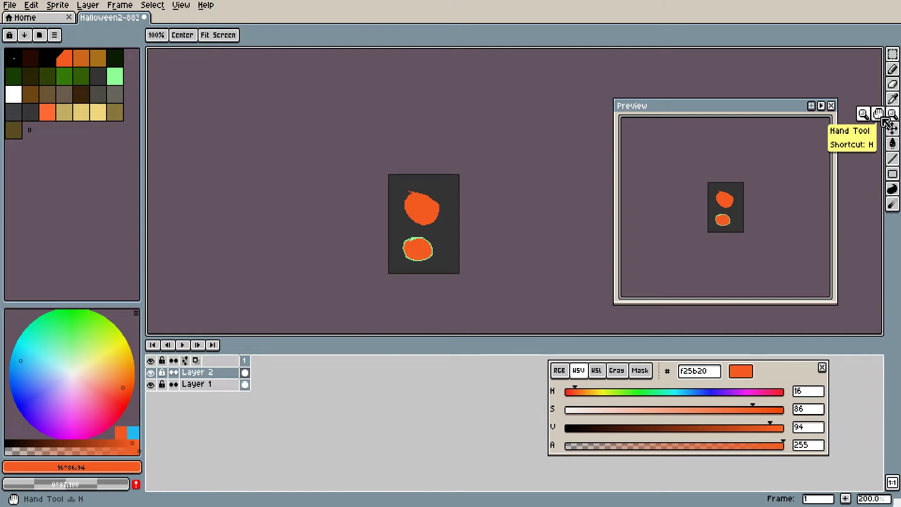
{"action": "left_click", "coordinate": [881, 117]}
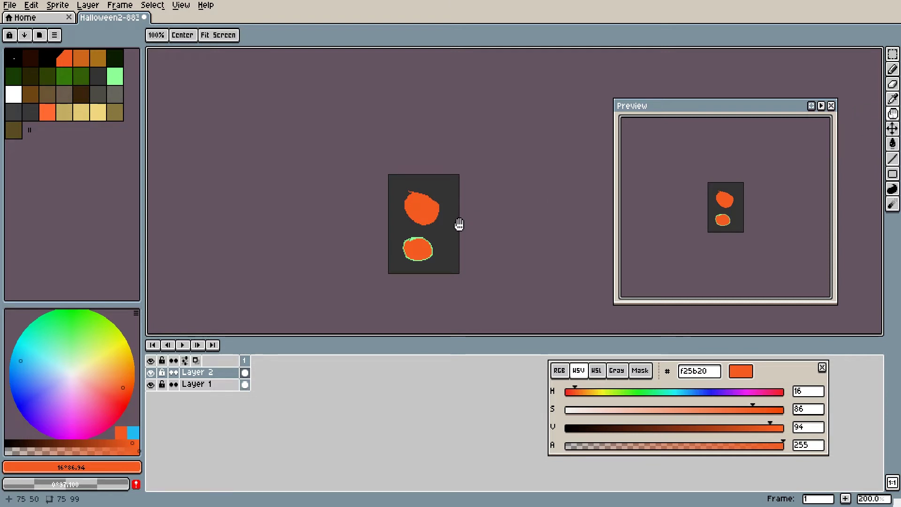
{"action": "mouse_move", "coordinate": [459, 224]}
{"action": "left_mouse_down"}
{"action": "mouse_move", "coordinate": [463, 201]}
{"action": "mouse_move", "coordinate": [535, 132]}
{"action": "mouse_move", "coordinate": [587, 187]}
{"action": "mouse_move", "coordinate": [536, 225]}
{"action": "mouse_move", "coordinate": [465, 213]}
{"action": "left_mouse_up"}
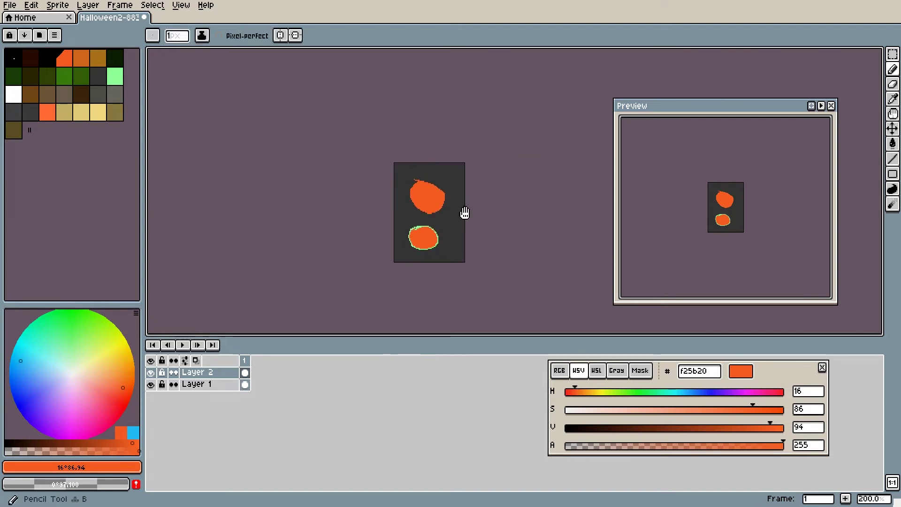
{"action": "mouse_move", "coordinate": [465, 213]}
{"action": "left_mouse_down"}
{"action": "mouse_move", "coordinate": [421, 183]}
{"action": "mouse_move", "coordinate": [474, 126]}
{"action": "mouse_move", "coordinate": [524, 164]}
{"action": "mouse_move", "coordinate": [499, 219]}
{"action": "mouse_move", "coordinate": [419, 225]}
{"action": "mouse_move", "coordinate": [431, 173]}
{"action": "mouse_move", "coordinate": [469, 167]}
{"action": "mouse_move", "coordinate": [478, 201]}
{"action": "left_mouse_up"}
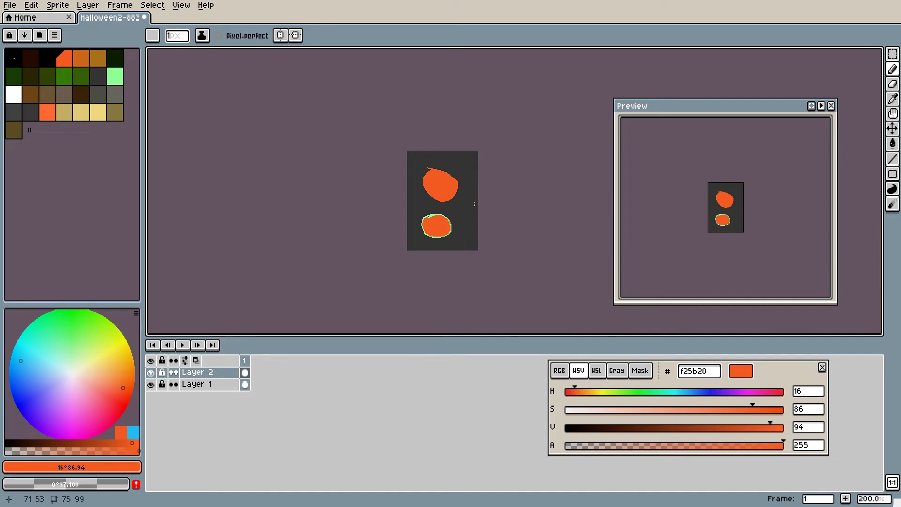
{"action": "scroll", "coordinate": [474, 203], "scroll_direction": "up", "scroll_amount": 4}
{"action": "scroll", "coordinate": [474, 204], "scroll_direction": "down", "scroll_amount": 2}
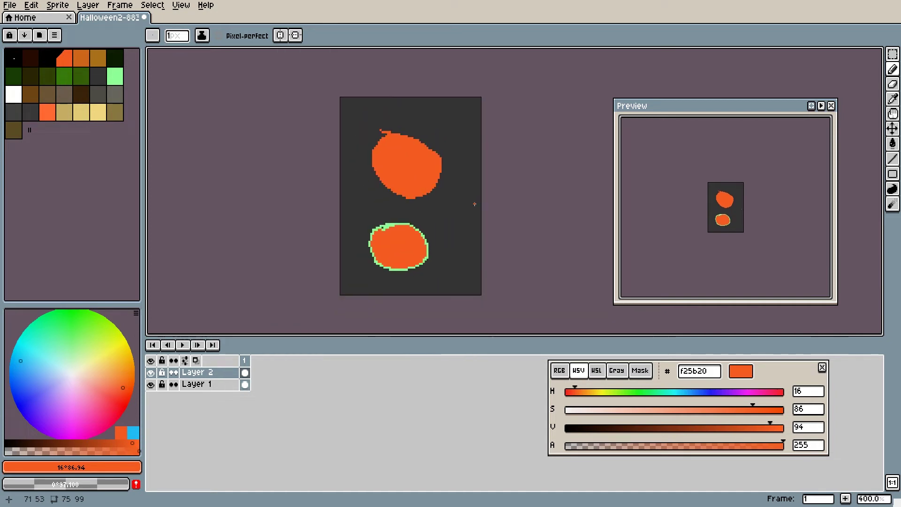
{"action": "scroll", "coordinate": [474, 204], "scroll_direction": "down", "scroll_amount": 2}
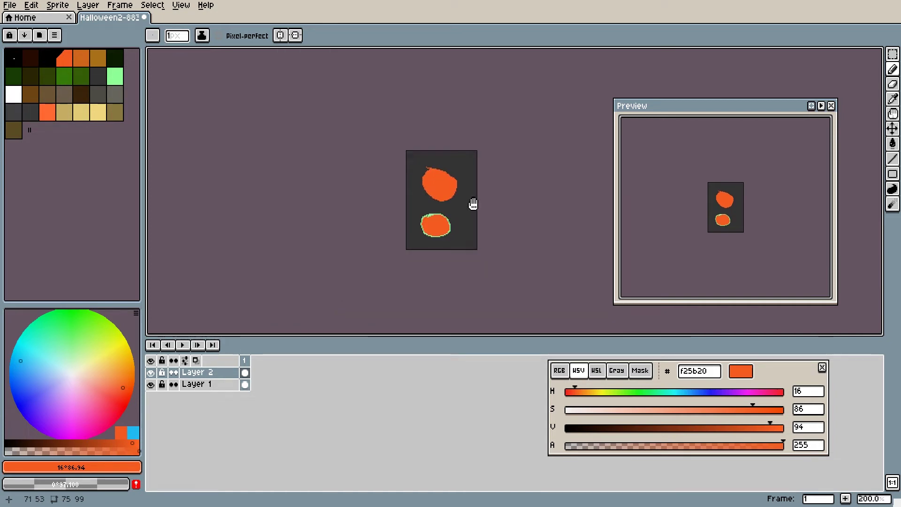
{"action": "mouse_move", "coordinate": [473, 204]}
{"action": "left_mouse_down"}
{"action": "mouse_move", "coordinate": [402, 203]}
{"action": "mouse_move", "coordinate": [472, 131]}
{"action": "mouse_move", "coordinate": [518, 174]}
{"action": "mouse_move", "coordinate": [481, 216]}
{"action": "mouse_move", "coordinate": [446, 216]}
{"action": "mouse_move", "coordinate": [459, 204]}
{"action": "left_mouse_up"}
{"action": "left_click", "coordinate": [893, 129]}
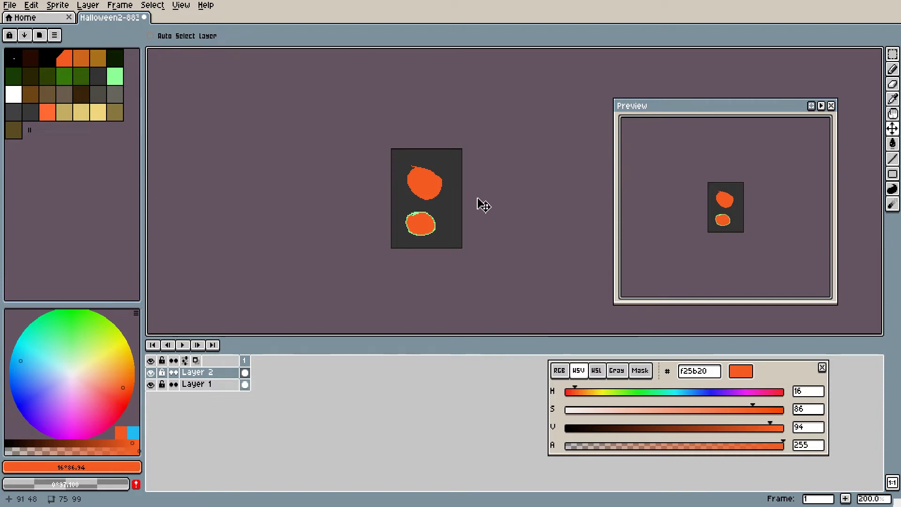
- Move both orange shapes on Layer 2 slightly to the right
{"action": "mouse_move", "coordinate": [441, 203]}
{"action": "left_mouse_down"}
{"action": "mouse_move", "coordinate": [467, 200]}
{"action": "mouse_move", "coordinate": [408, 199]}
{"action": "mouse_move", "coordinate": [445, 201]}
{"action": "left_mouse_up"}
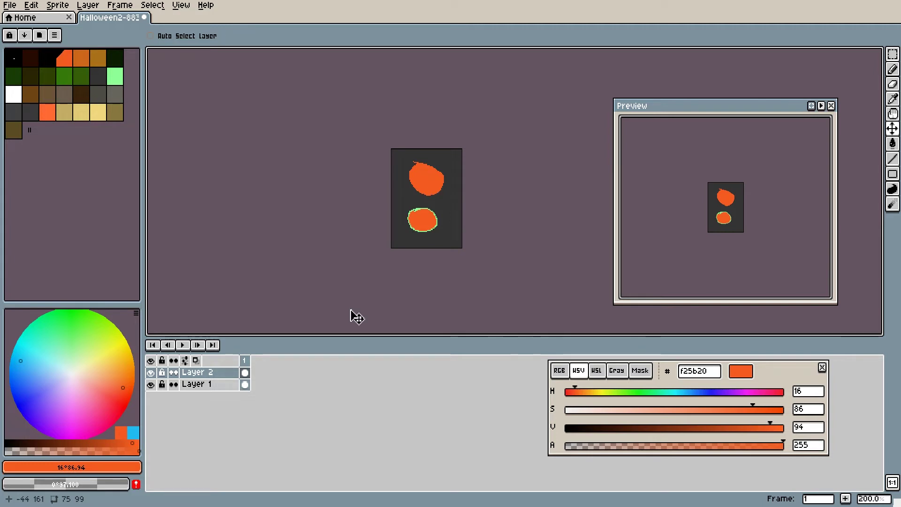
- Add a second frame with Alt+N and shift both orange shapes left in it
{"action": "key", "text": "alt+n"}
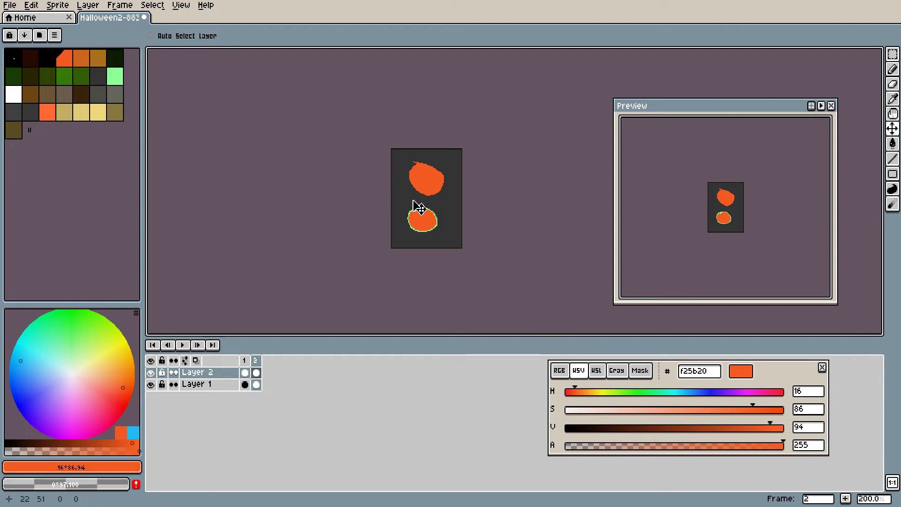
{"action": "left_click_drag", "start_coordinate": [419, 207], "coordinate": [407, 207]}
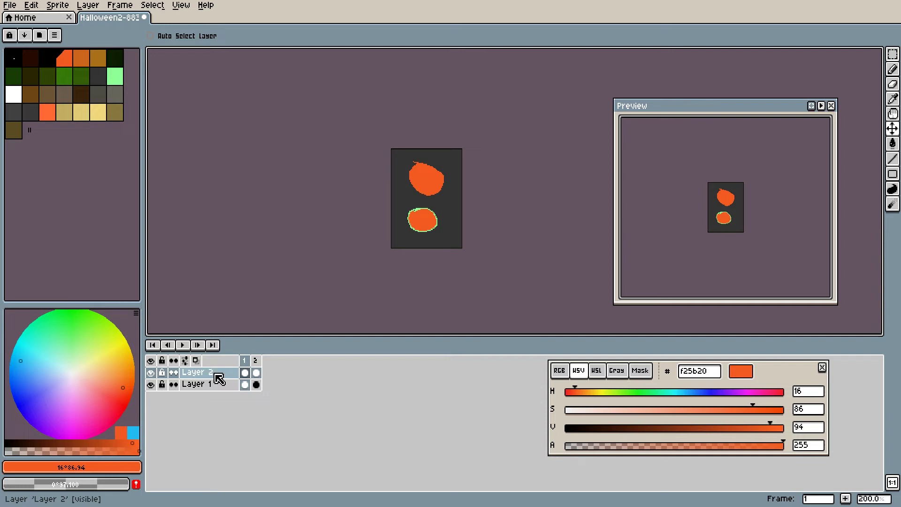
- Select Layer 2's cel and drag both orange shapes further right
{"action": "left_click", "coordinate": [245, 374]}
{"action": "left_click", "coordinate": [209, 372]}
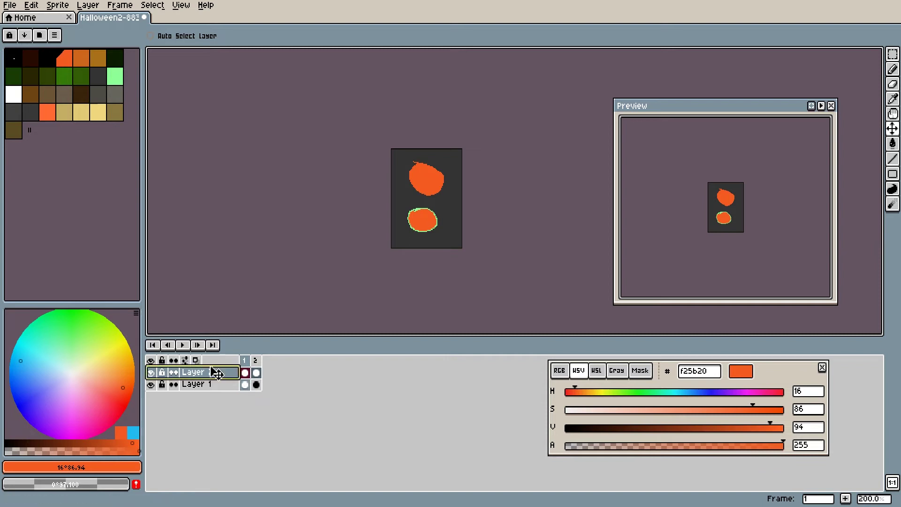
{"action": "left_click", "coordinate": [423, 200]}
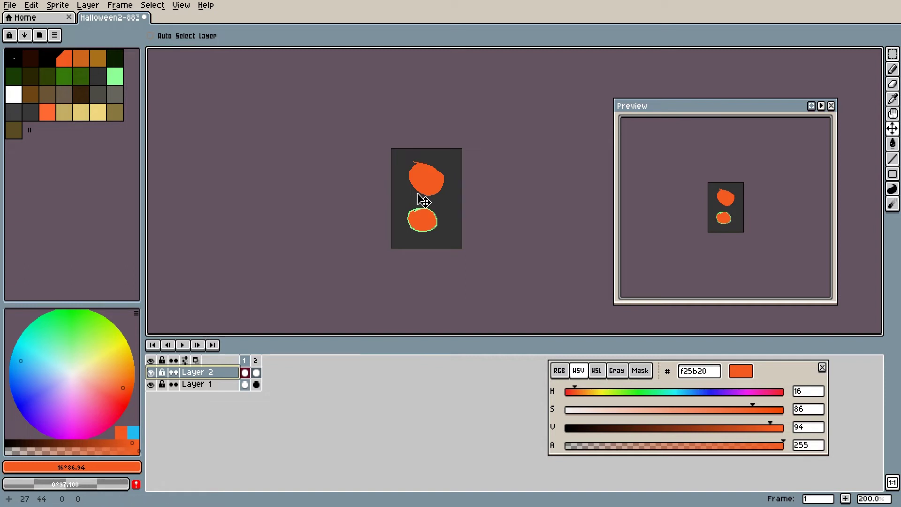
{"action": "left_click_drag", "start_coordinate": [424, 200], "coordinate": [440, 201]}
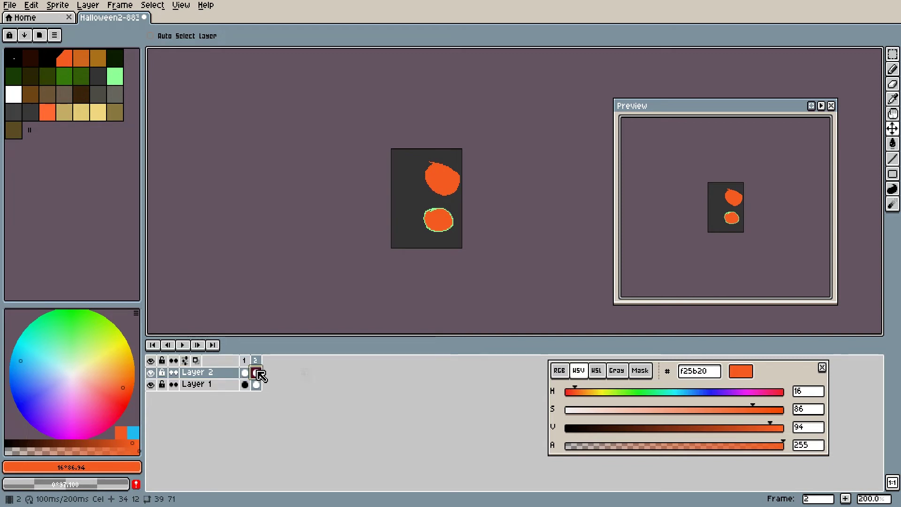
- On frame 2, fill both blobs light green with the Paint Bucket
{"action": "left_click", "coordinate": [256, 373]}
{"action": "left_click", "coordinate": [892, 144]}
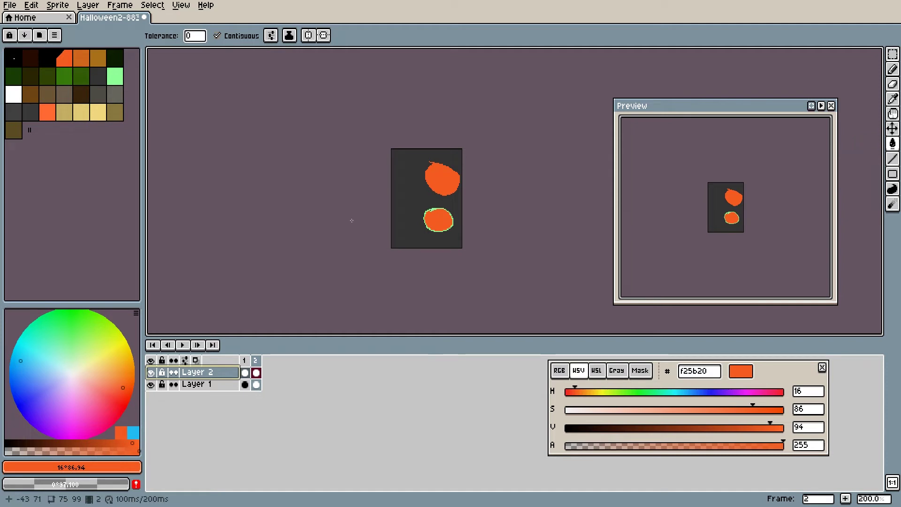
{"action": "left_click", "coordinate": [120, 75]}
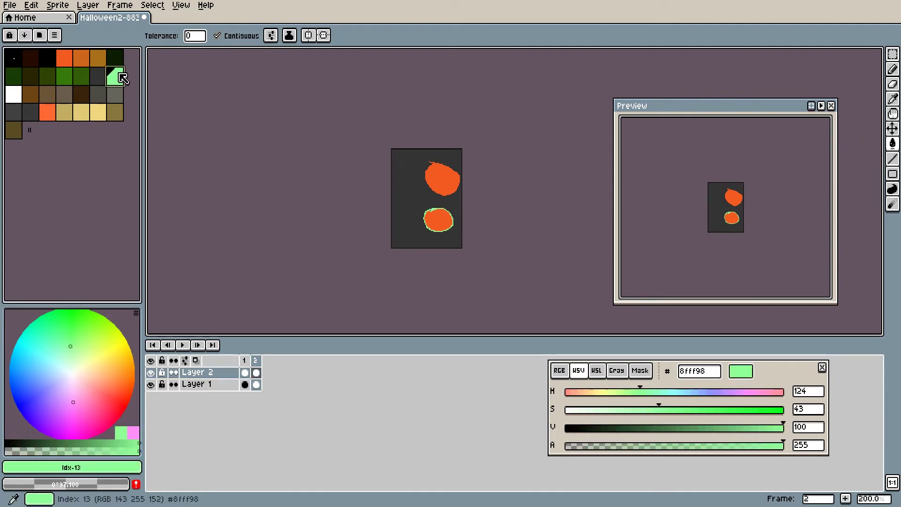
{"action": "left_click", "coordinate": [441, 178]}
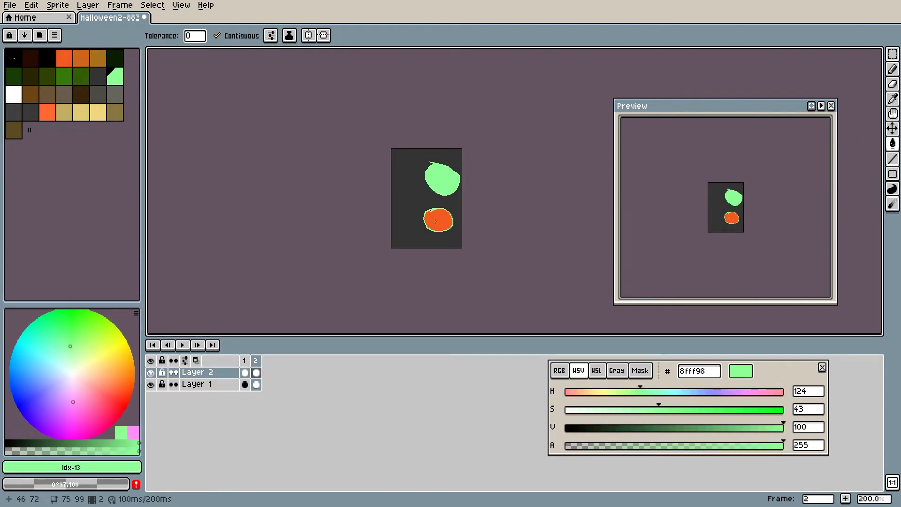
{"action": "left_click", "coordinate": [436, 224]}
- Try tan and then olive fills on both blobs
{"action": "left_click", "coordinate": [81, 113]}
{"action": "left_click", "coordinate": [442, 178]}
{"action": "left_click", "coordinate": [433, 225]}
{"action": "left_click", "coordinate": [114, 112]}
{"action": "left_click", "coordinate": [441, 178]}
{"action": "left_click", "coordinate": [435, 223]}
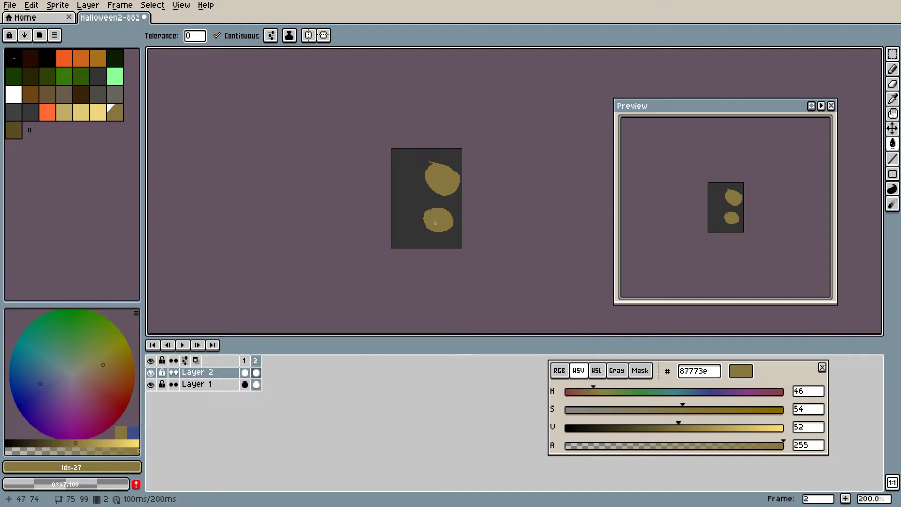
- Refill both blobs light green 8fff98
{"action": "left_click", "coordinate": [119, 77]}
{"action": "left_click", "coordinate": [435, 179]}
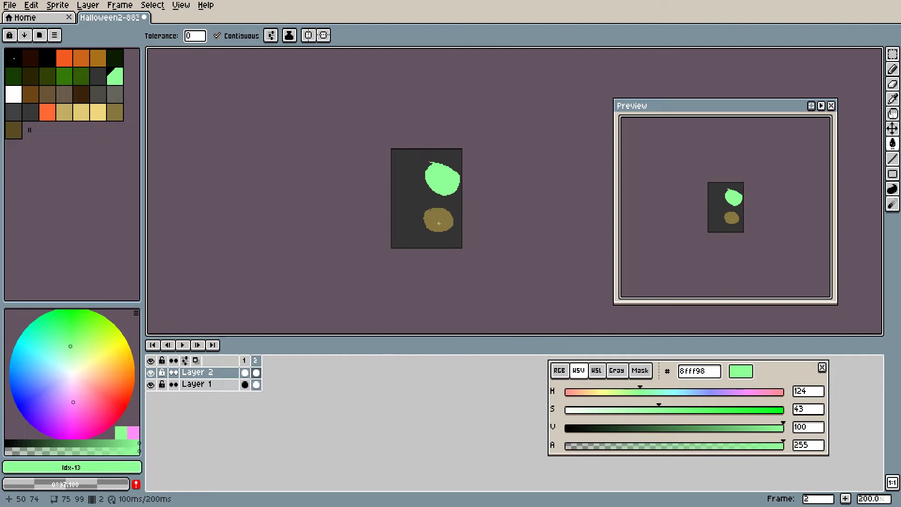
{"action": "left_click", "coordinate": [439, 223]}
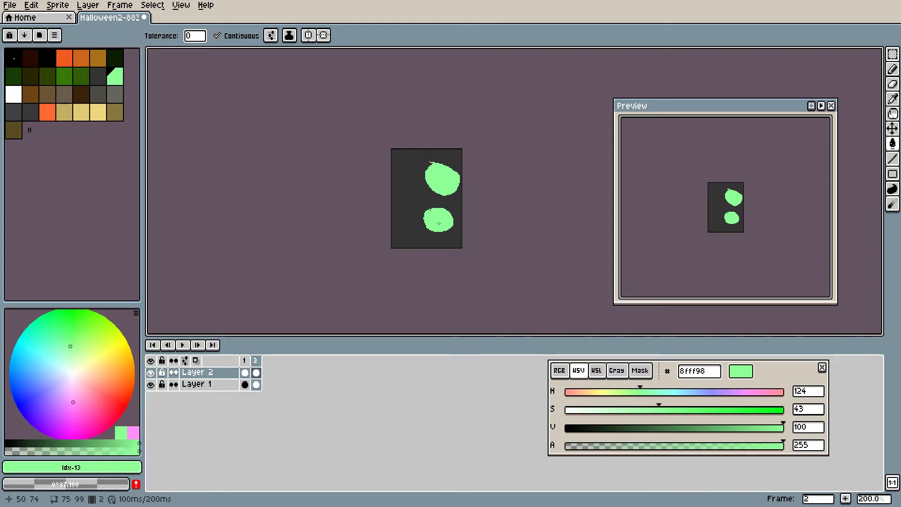
- Untick Contiguous, fill both blobs pale yellow in one click, then remove that frame
{"action": "left_click", "coordinate": [105, 113]}
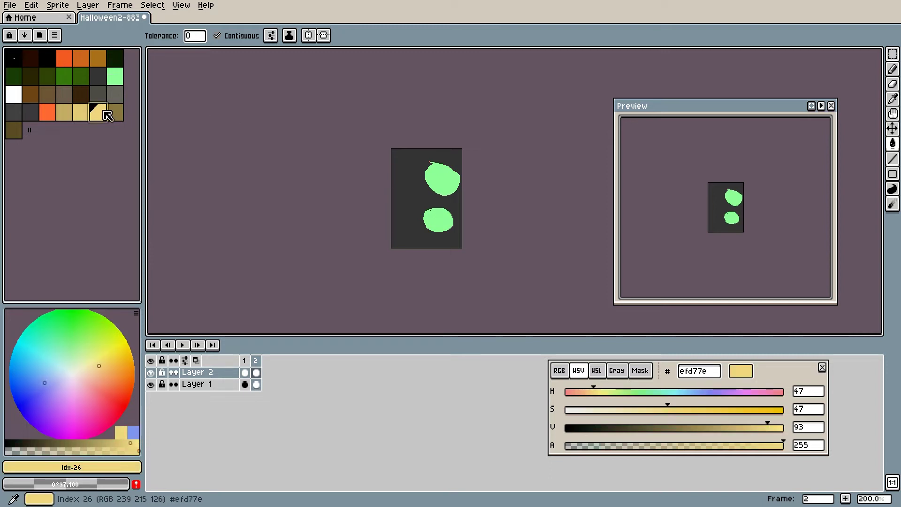
{"action": "left_click", "coordinate": [218, 37]}
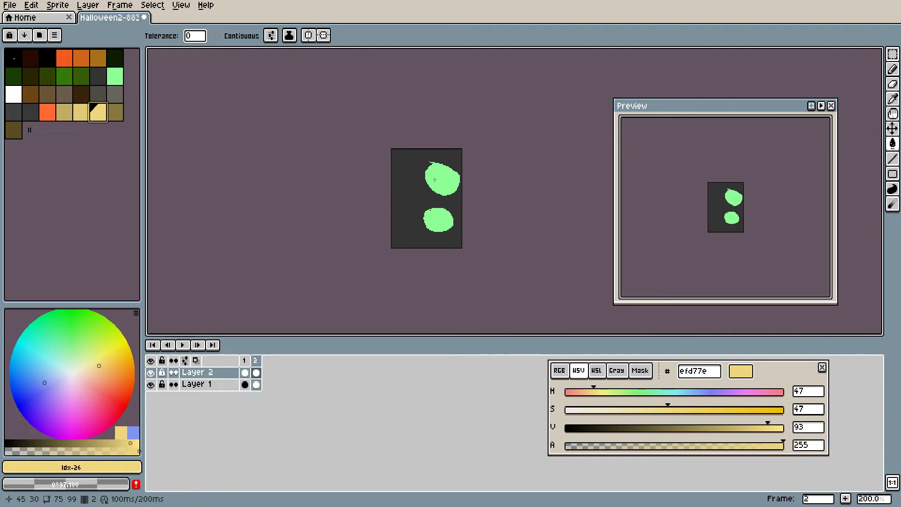
{"action": "left_click", "coordinate": [435, 180]}
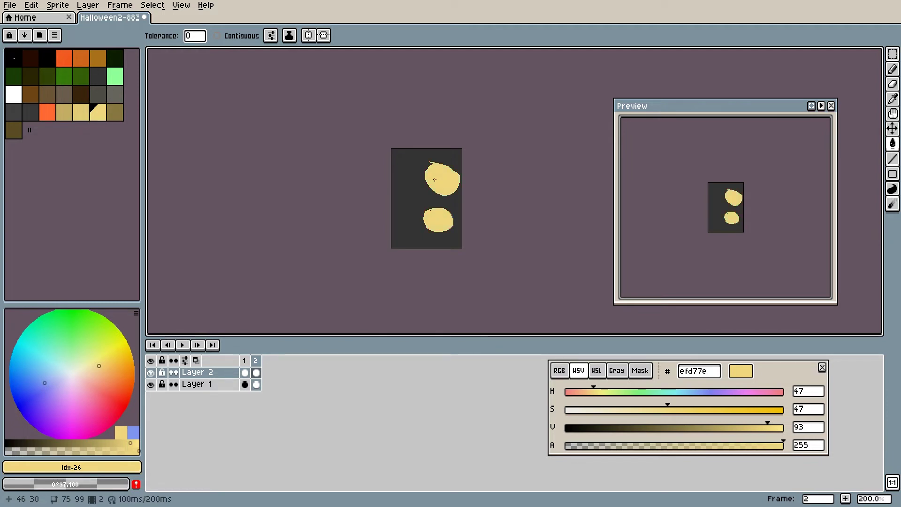
{"action": "key", "text": "ctrl+z"}
{"action": "key", "text": "ctrl+z"}
- Draw a light-green 8fff98 diagonal line with the Pencil and a vertical line with the Line tool
{"action": "left_click_drag", "start_coordinate": [893, 159], "coordinate": [864, 162]}
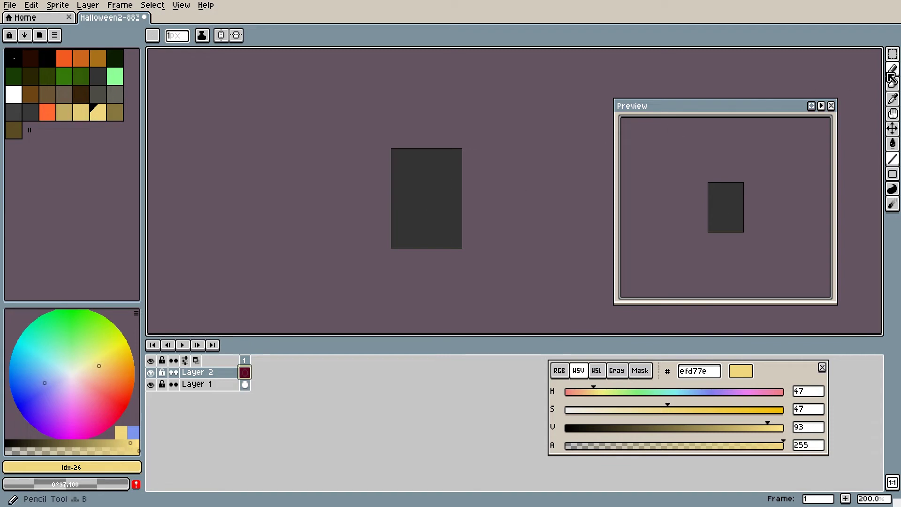
{"action": "left_click_drag", "start_coordinate": [892, 69], "coordinate": [863, 70]}
{"action": "left_click", "coordinate": [115, 76]}
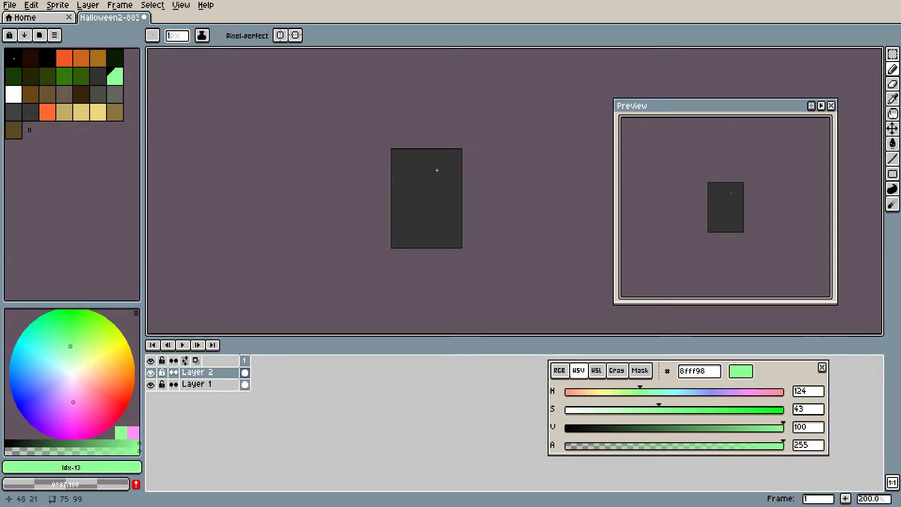
{"action": "left_click", "coordinate": [426, 207]}
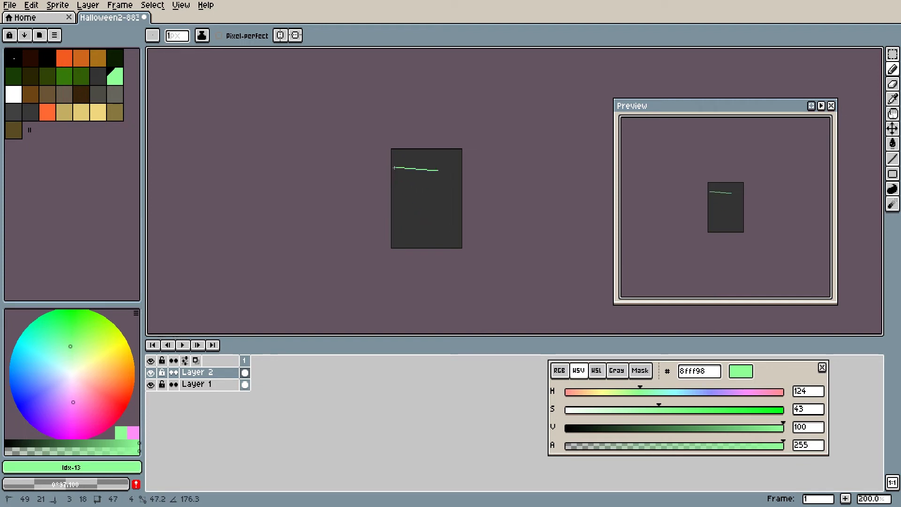
{"action": "left_click", "coordinate": [404, 215]}
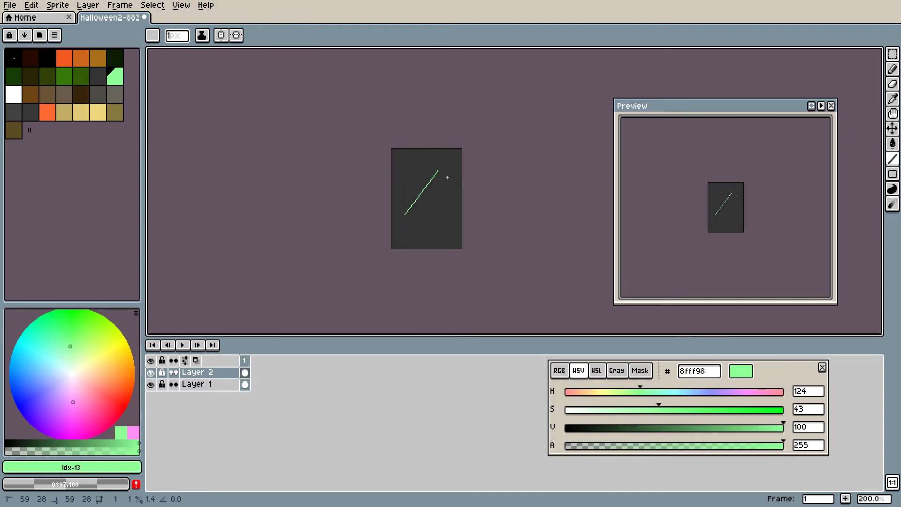
{"action": "mouse_move", "coordinate": [448, 178]}
{"action": "left_mouse_down"}
{"action": "mouse_move", "coordinate": [409, 224]}
{"action": "mouse_move", "coordinate": [426, 236]}
{"action": "mouse_move", "coordinate": [447, 232]}
{"action": "left_mouse_up"}
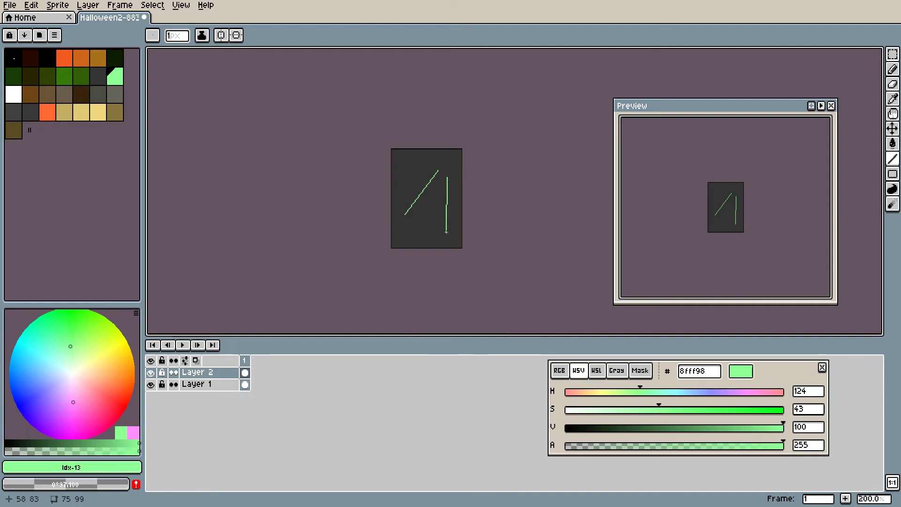
- Lower the colour's alpha and sketch faint diagonal Pencil lines on Layer 1
{"action": "scroll", "coordinate": [447, 232], "scroll_direction": "up", "scroll_amount": 5}
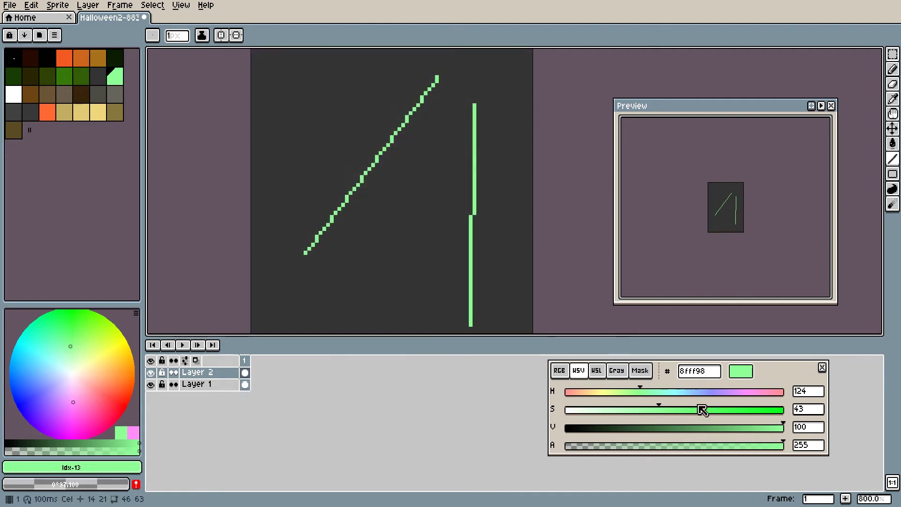
{"action": "left_click", "coordinate": [673, 447]}
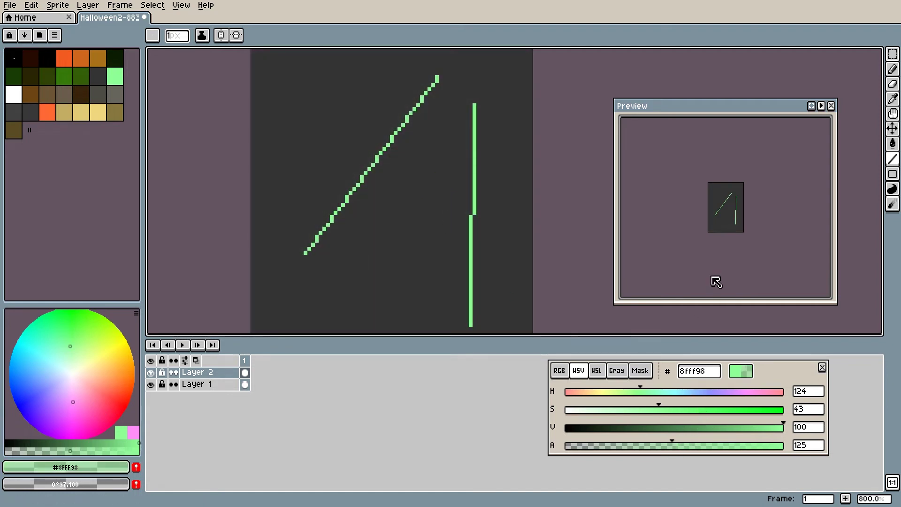
{"action": "left_click", "coordinate": [893, 69]}
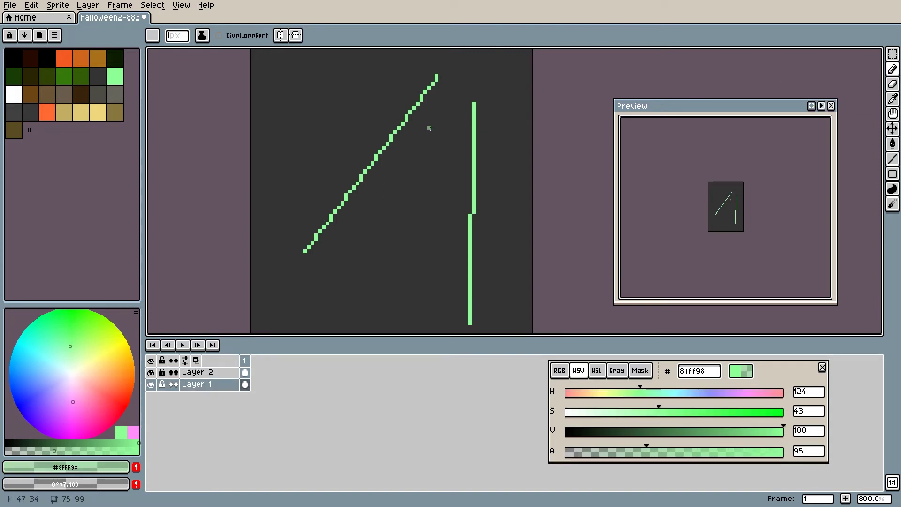
{"action": "left_click", "coordinate": [428, 127]}
{"action": "left_click", "coordinate": [346, 270], "text": "shift"}
{"action": "left_click", "coordinate": [342, 268], "text": "shift"}
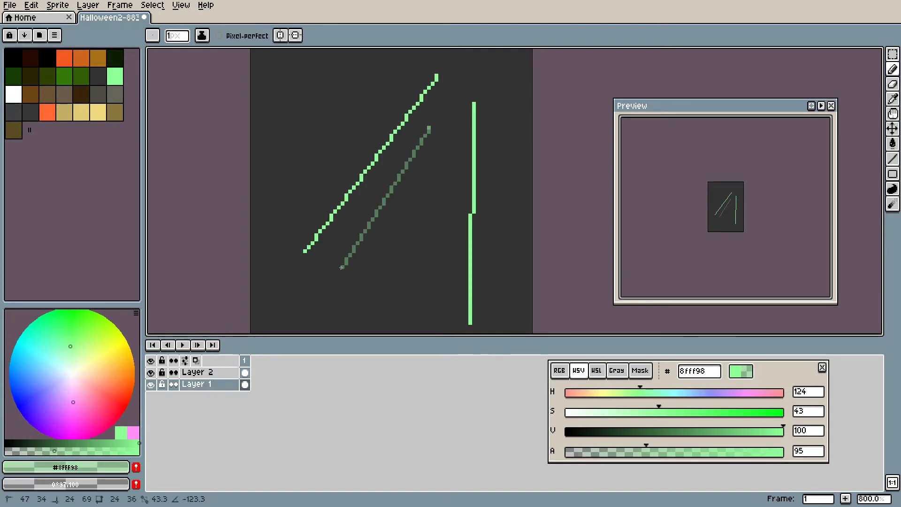
{"action": "left_click", "coordinate": [444, 136]}
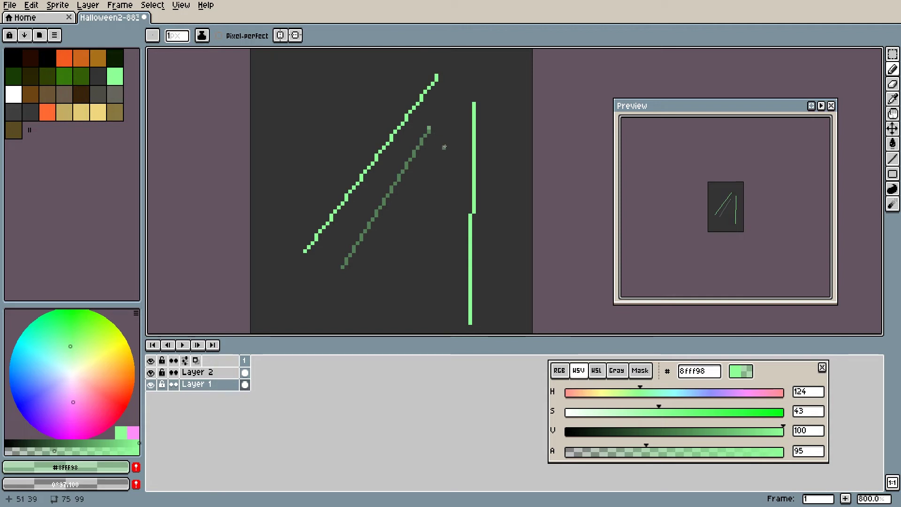
{"action": "left_click", "coordinate": [402, 238], "text": "shift"}
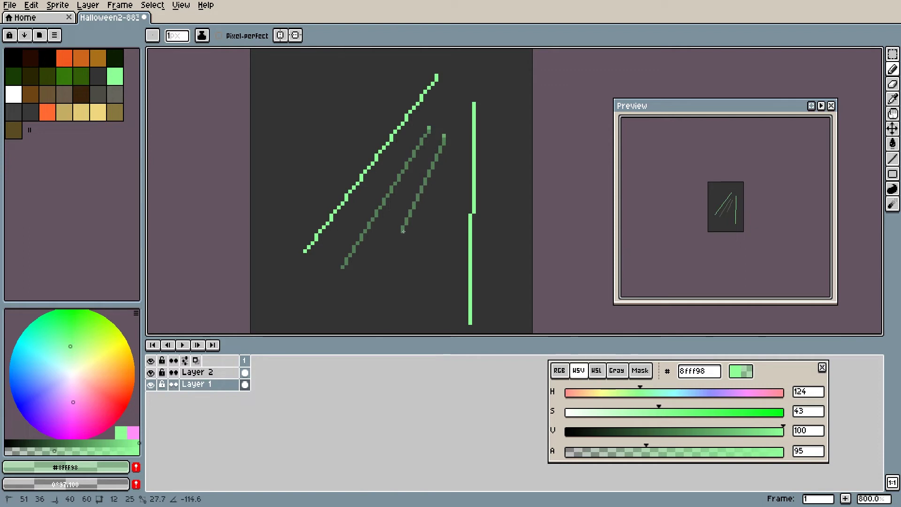
- Add faint zigzag and triangle segments plus a Line-tool stroke, then restore alpha to 255
{"action": "left_click", "coordinate": [441, 258], "text": "shift"}
{"action": "left_click", "coordinate": [354, 287], "text": "shift"}
{"action": "left_click", "coordinate": [274, 271], "text": "shift"}
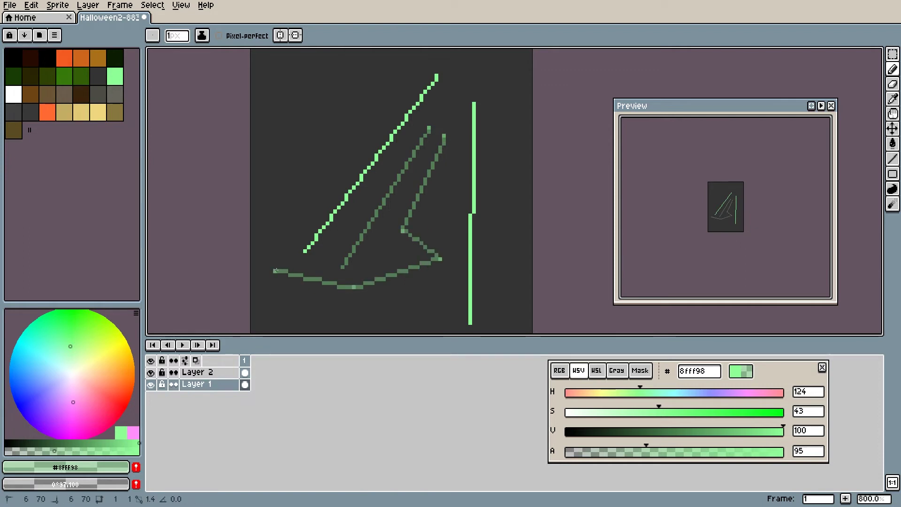
{"action": "left_click", "coordinate": [297, 170], "text": "shift"}
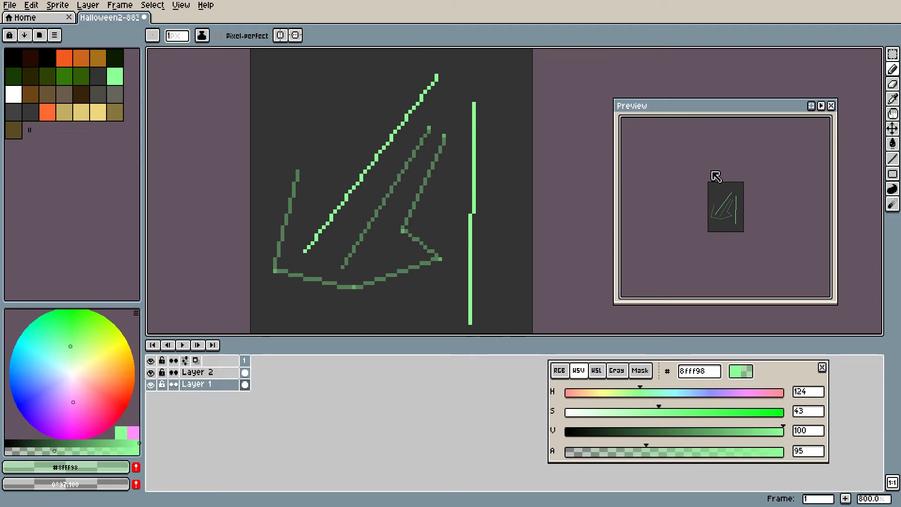
{"action": "left_click", "coordinate": [892, 161]}
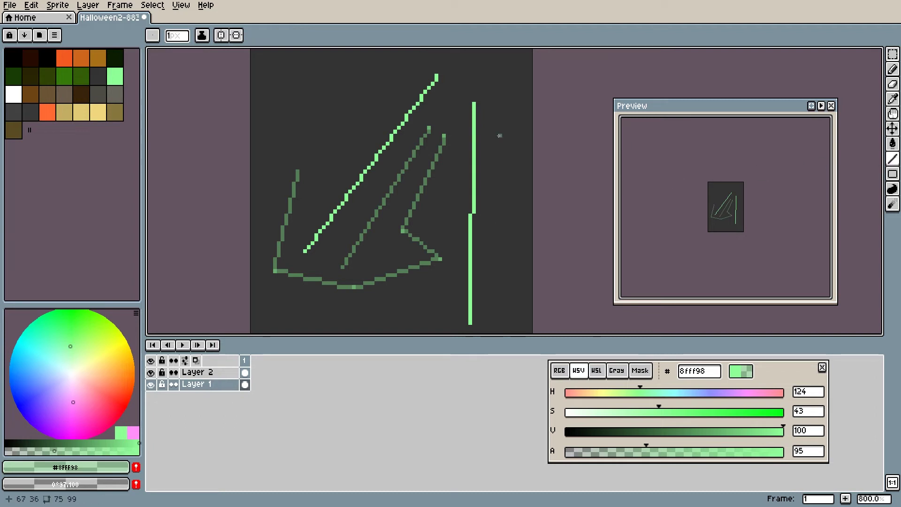
{"action": "mouse_move", "coordinate": [280, 107]}
{"action": "left_mouse_down"}
{"action": "mouse_move", "coordinate": [368, 67]}
{"action": "mouse_move", "coordinate": [334, 180]}
{"action": "mouse_move", "coordinate": [275, 111]}
{"action": "left_mouse_up"}
{"action": "left_click", "coordinate": [879, 162]}
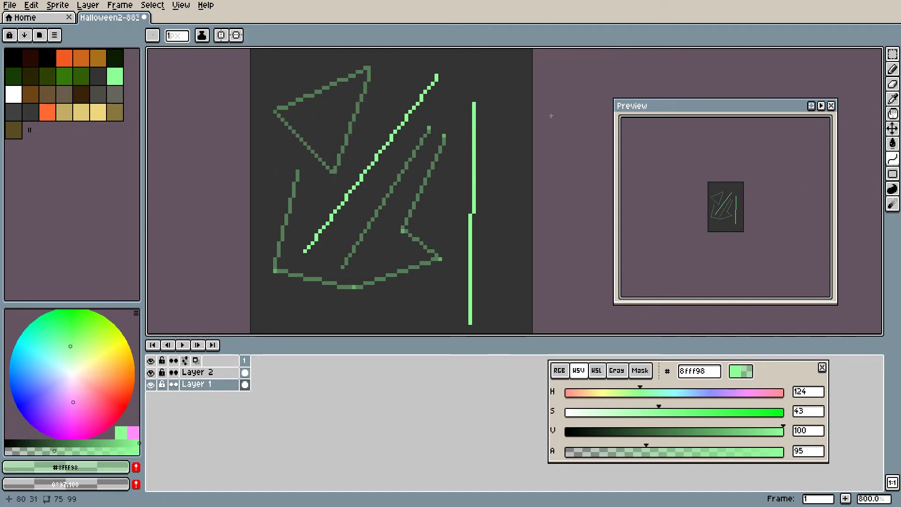
{"action": "left_click_drag", "start_coordinate": [709, 452], "coordinate": [796, 454]}
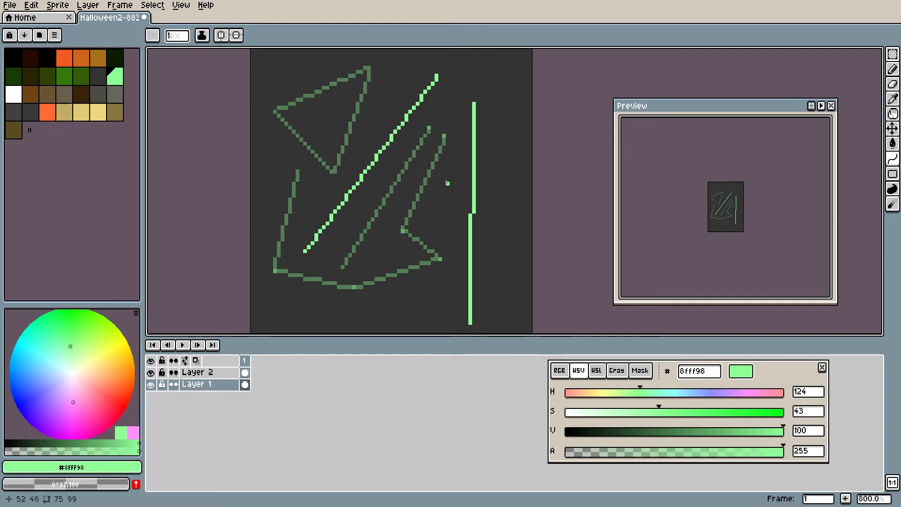
- Draw a light-green S-shaped curve on Layer 2 with the Curve tool
{"action": "left_click", "coordinate": [244, 373]}
{"action": "mouse_move", "coordinate": [321, 257]}
{"action": "left_mouse_down"}
{"action": "mouse_move", "coordinate": [364, 165]}
{"action": "mouse_move", "coordinate": [420, 87]}
{"action": "left_mouse_up"}
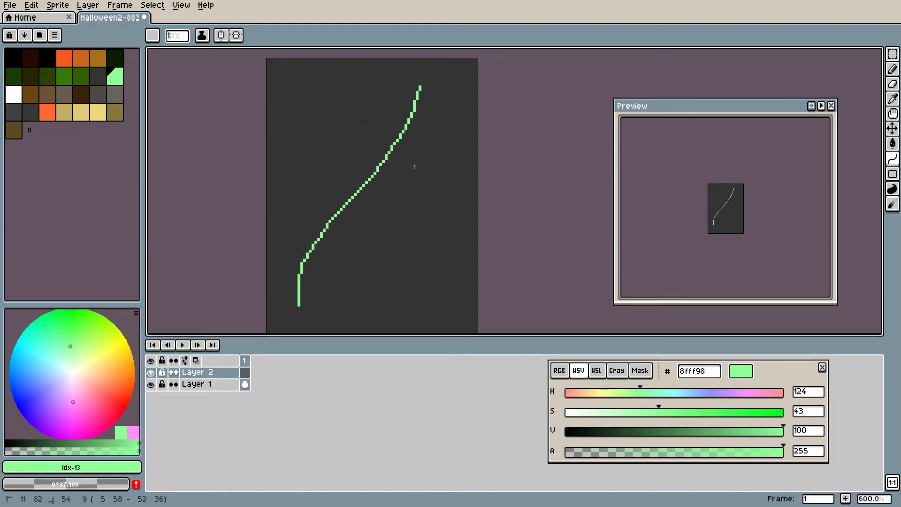
{"action": "left_click", "coordinate": [462, 189]}
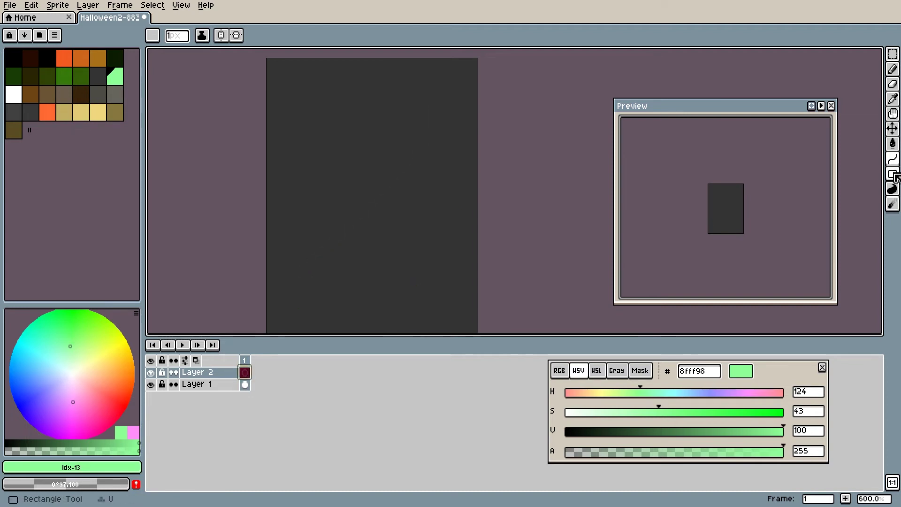
- Undo the S-curve, then draw a trial rectangle outline and undo it
{"action": "key", "text": "ctrl+z"}
{"action": "mouse_move", "coordinate": [880, 174]}
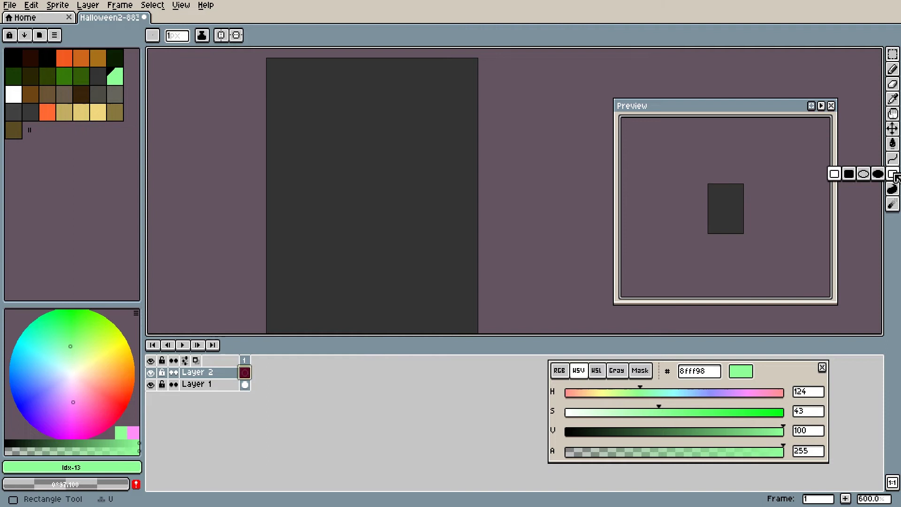
{"action": "left_click", "coordinate": [834, 176]}
{"action": "left_click_drag", "start_coordinate": [322, 101], "coordinate": [387, 182]}
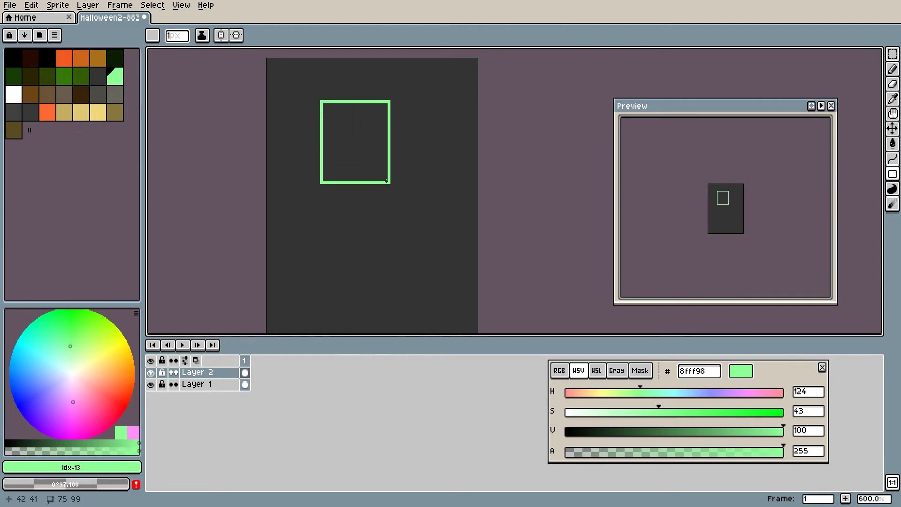
{"action": "key", "text": "ctrl+z"}
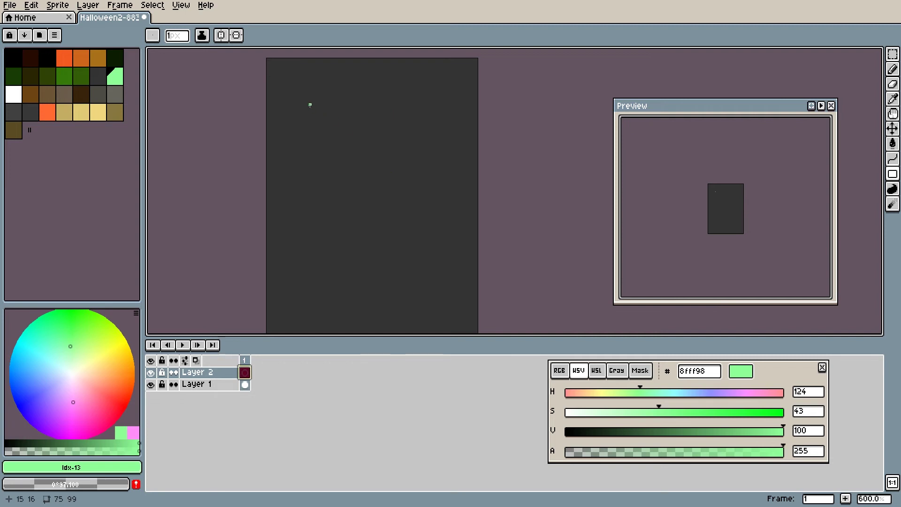
- Draw a large rectangle outline, repositioning it mid-drag, and a smaller one inside it
{"action": "left_click_drag", "start_coordinate": [306, 104], "coordinate": [449, 236]}
{"action": "key", "text": "space"}
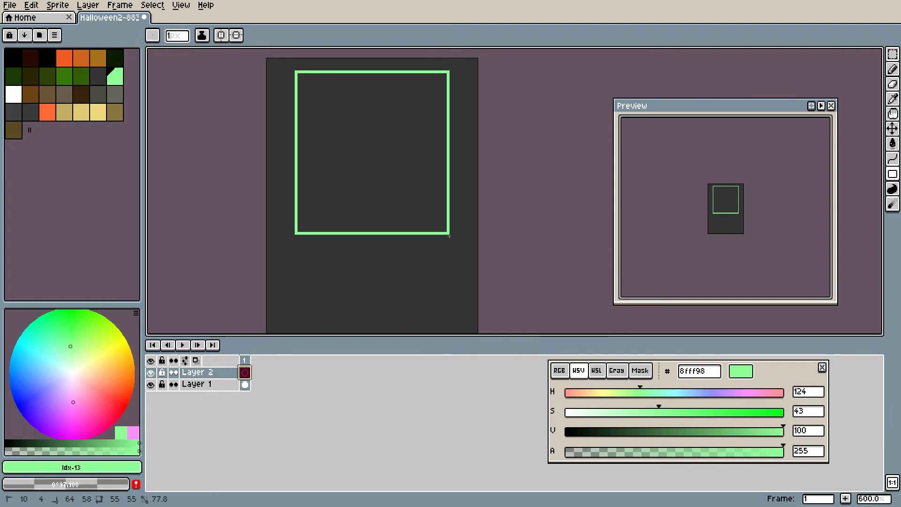
{"action": "left_click_drag", "start_coordinate": [304, 84], "coordinate": [433, 216]}
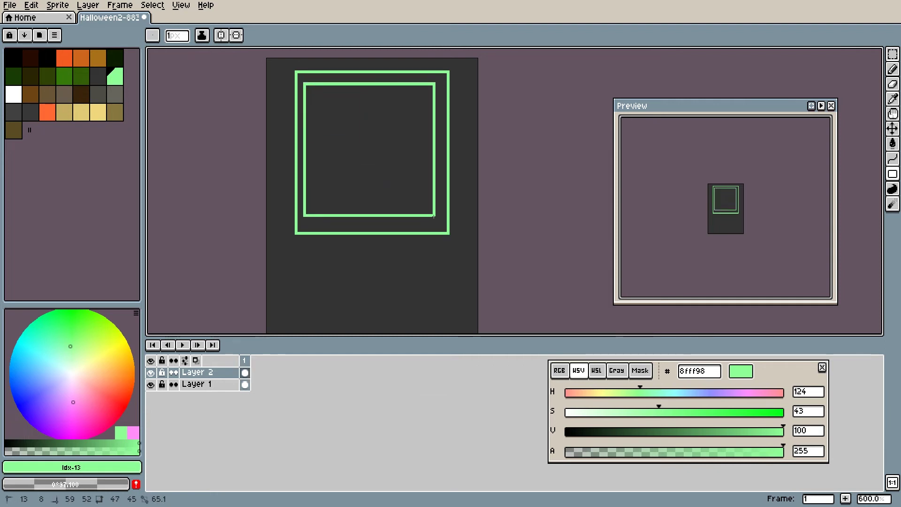
- Undo the inner rectangle and draw centre-anchored rectangles, enlarging and sliding them while drawing
{"action": "key", "text": "ctrl+z"}
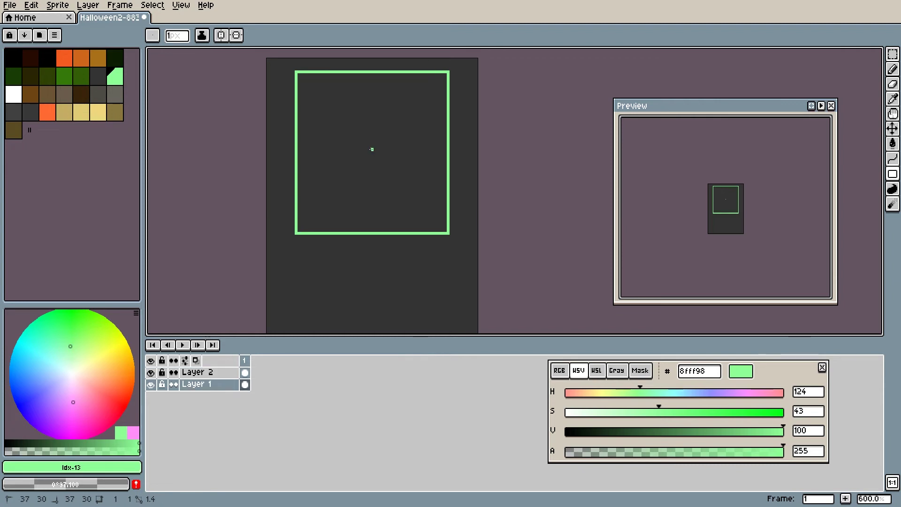
{"action": "mouse_move", "coordinate": [371, 149]}
{"action": "left_mouse_down"}
{"action": "mouse_move", "coordinate": [432, 213]}
{"action": "mouse_move", "coordinate": [411, 186]}
{"action": "left_mouse_up"}
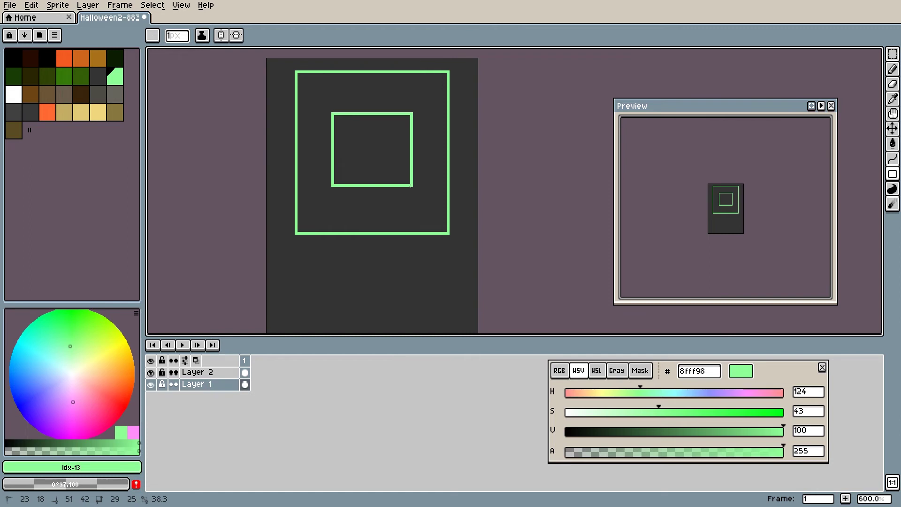
{"action": "mouse_move", "coordinate": [411, 185]}
{"action": "left_mouse_down"}
{"action": "mouse_move", "coordinate": [432, 215]}
{"action": "mouse_move", "coordinate": [418, 198]}
{"action": "left_mouse_up"}
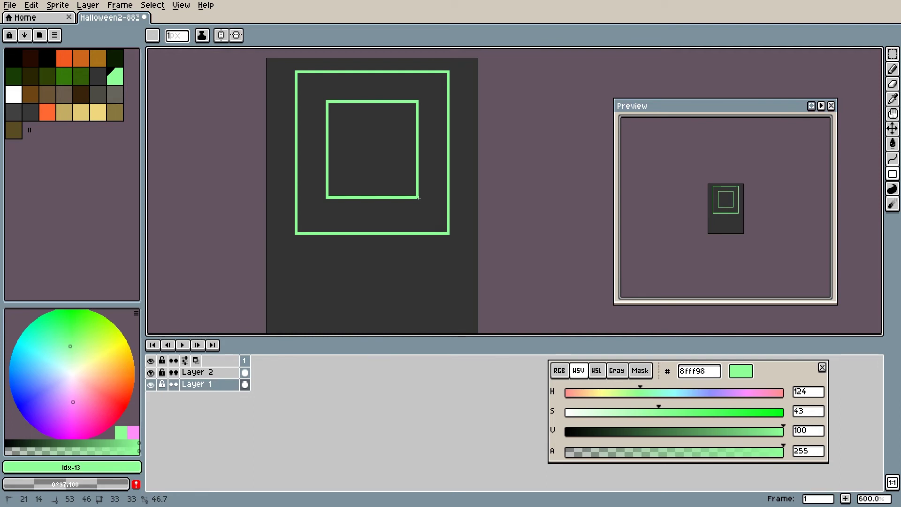
{"action": "left_click_drag", "start_coordinate": [418, 198], "coordinate": [419, 287]}
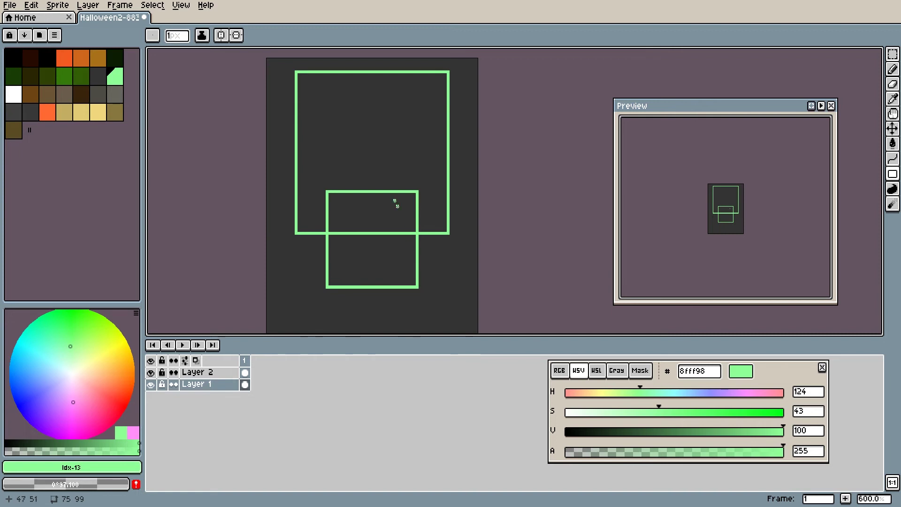
{"action": "mouse_move", "coordinate": [344, 90]}
{"action": "left_mouse_down"}
{"action": "mouse_move", "coordinate": [401, 167]}
{"action": "mouse_move", "coordinate": [428, 150]}
{"action": "mouse_move", "coordinate": [422, 87]}
{"action": "mouse_move", "coordinate": [384, 68]}
{"action": "mouse_move", "coordinate": [342, 75]}
{"action": "mouse_move", "coordinate": [320, 98]}
{"action": "mouse_move", "coordinate": [371, 162]}
{"action": "left_mouse_up"}
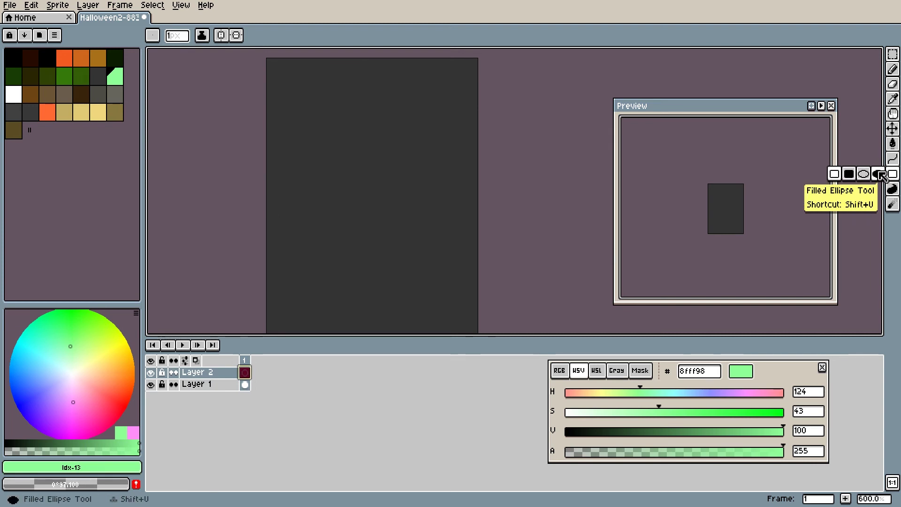
- Draw a solid light-green filled triangle in the upper canvas with the Polygon tool
{"action": "left_click", "coordinate": [892, 190]}
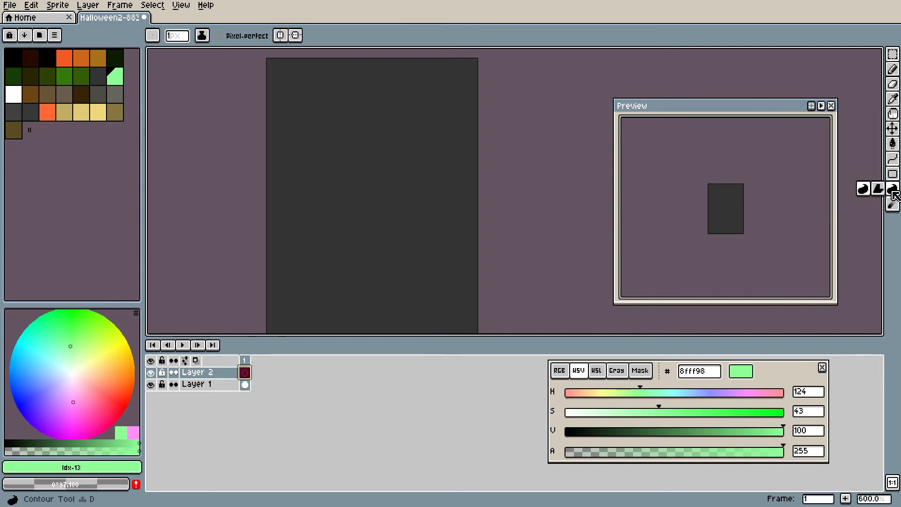
{"action": "left_click", "coordinate": [878, 189]}
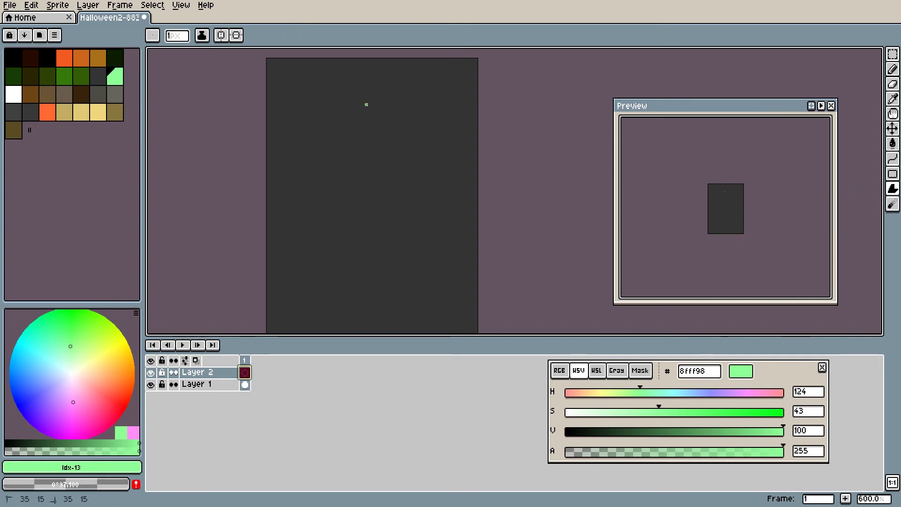
{"action": "left_click_drag", "start_coordinate": [372, 107], "coordinate": [440, 209]}
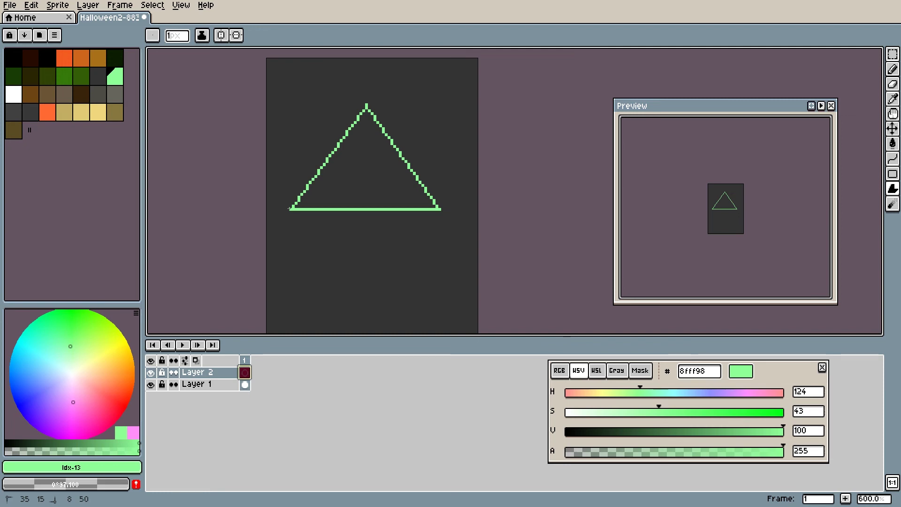
{"action": "left_click", "coordinate": [290, 209]}
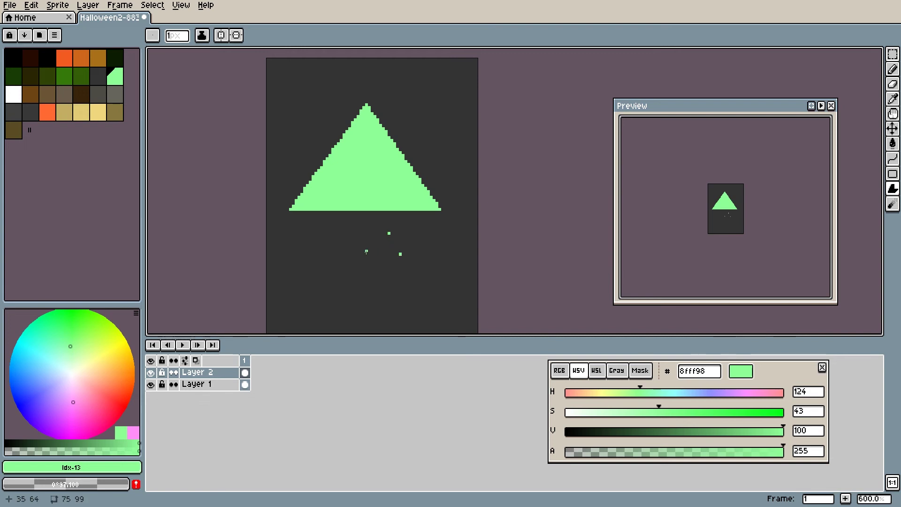
- Sketch a thin angular Pencil outline below the triangle
{"action": "left_click", "coordinate": [316, 236]}
{"action": "left_click", "coordinate": [311, 234]}
{"action": "mouse_move", "coordinate": [311, 234]}
{"action": "left_mouse_down"}
{"action": "mouse_move", "coordinate": [357, 282]}
{"action": "mouse_move", "coordinate": [395, 304]}
{"action": "left_mouse_up"}
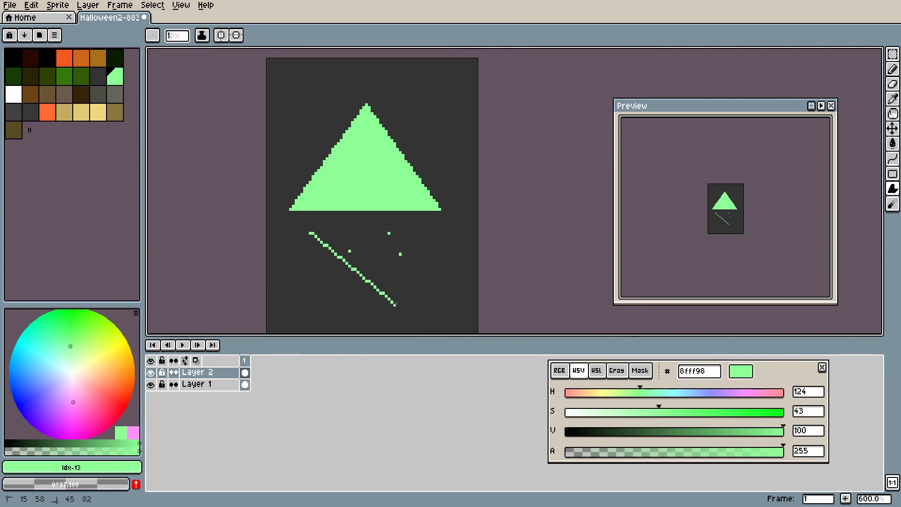
{"action": "mouse_move", "coordinate": [395, 304]}
{"action": "left_mouse_down"}
{"action": "mouse_move", "coordinate": [281, 306]}
{"action": "mouse_move", "coordinate": [297, 282]}
{"action": "mouse_move", "coordinate": [328, 288]}
{"action": "mouse_move", "coordinate": [332, 278]}
{"action": "left_mouse_up"}
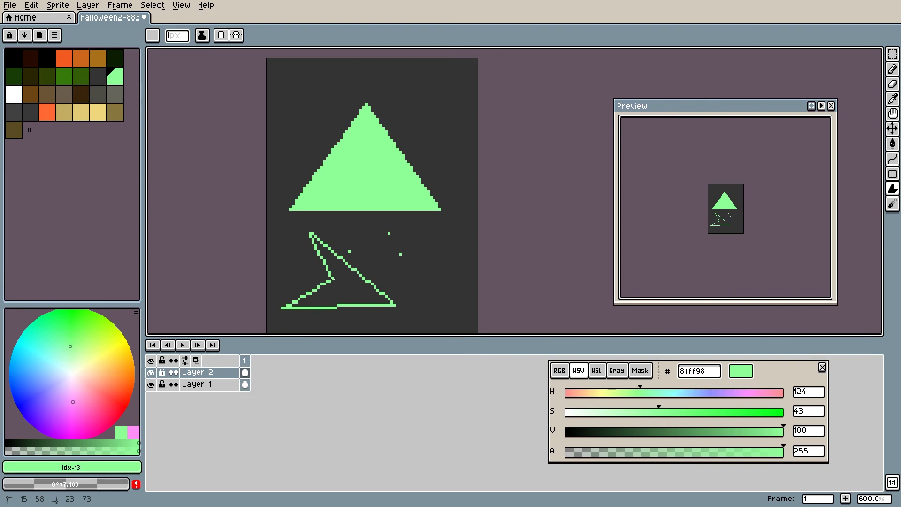
- Fill the angular outline green and draw a filled curved contour shape across the top
{"action": "left_click", "coordinate": [334, 282]}
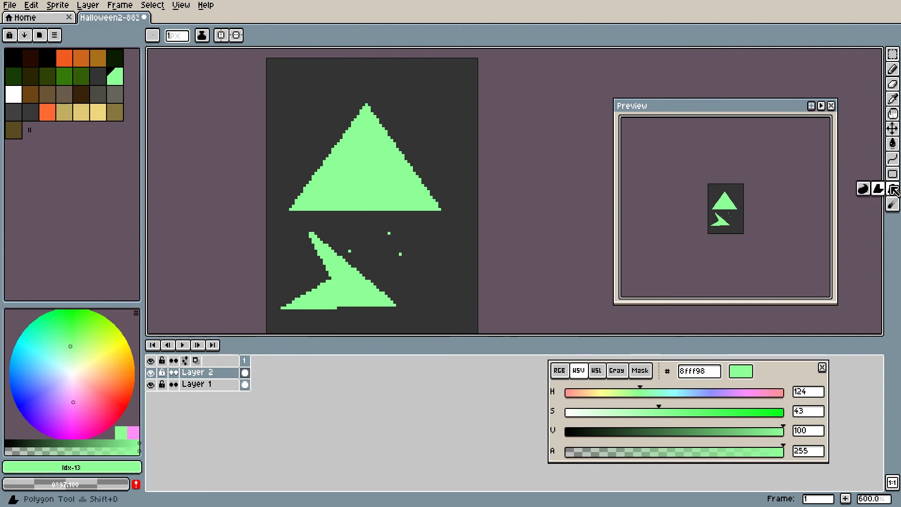
{"action": "left_click", "coordinate": [871, 190]}
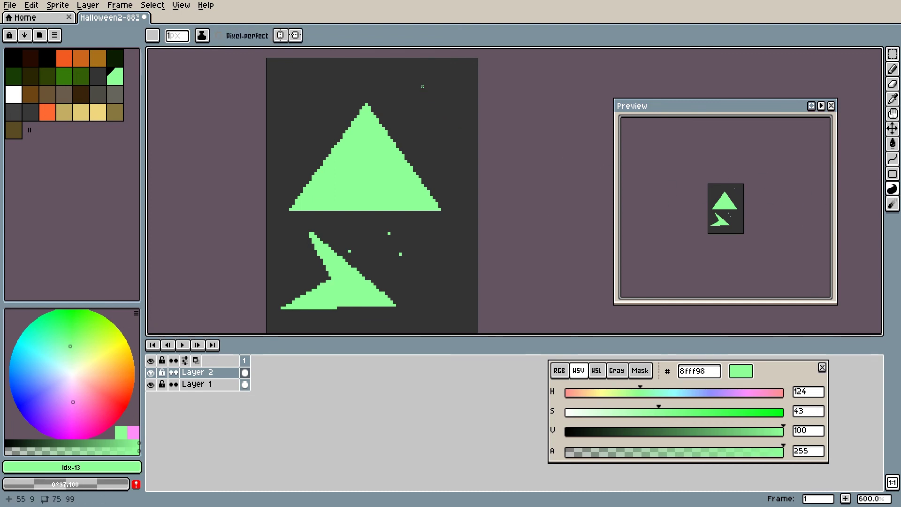
{"action": "mouse_move", "coordinate": [422, 86]}
{"action": "left_mouse_down"}
{"action": "mouse_move", "coordinate": [459, 112]}
{"action": "mouse_move", "coordinate": [461, 132]}
{"action": "mouse_move", "coordinate": [451, 147]}
{"action": "mouse_move", "coordinate": [433, 146]}
{"action": "mouse_move", "coordinate": [352, 78]}
{"action": "mouse_move", "coordinate": [324, 74]}
{"action": "mouse_move", "coordinate": [292, 89]}
{"action": "left_mouse_up"}
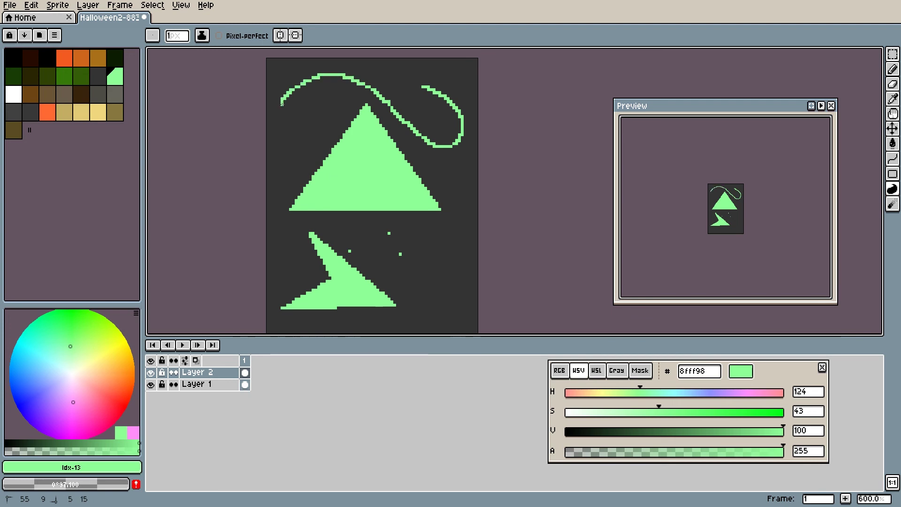
{"action": "left_click", "coordinate": [281, 101]}
- Add two small filled contour shapes at the lower right
{"action": "mouse_move", "coordinate": [454, 239]}
{"action": "left_mouse_down"}
{"action": "mouse_move", "coordinate": [415, 270]}
{"action": "mouse_move", "coordinate": [451, 239]}
{"action": "left_mouse_up"}
{"action": "left_click_drag", "start_coordinate": [417, 290], "coordinate": [448, 324]}
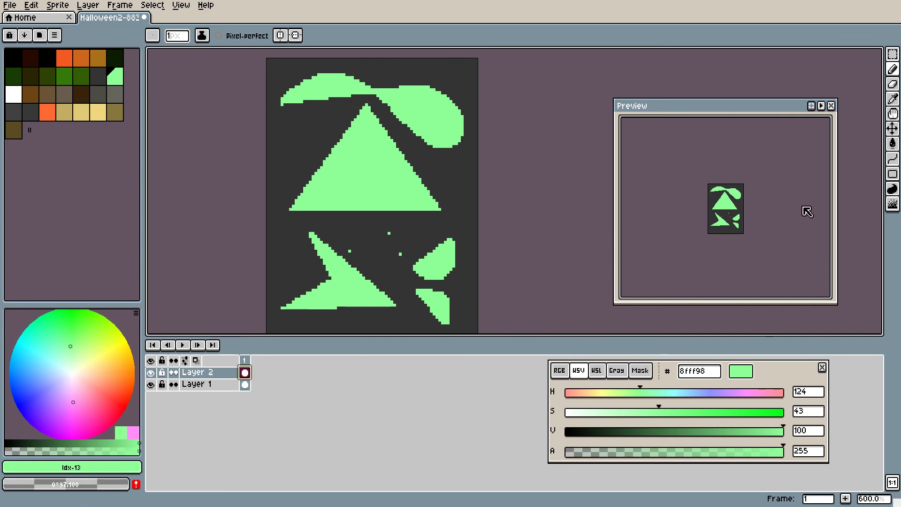
{"action": "left_click", "coordinate": [892, 206]}
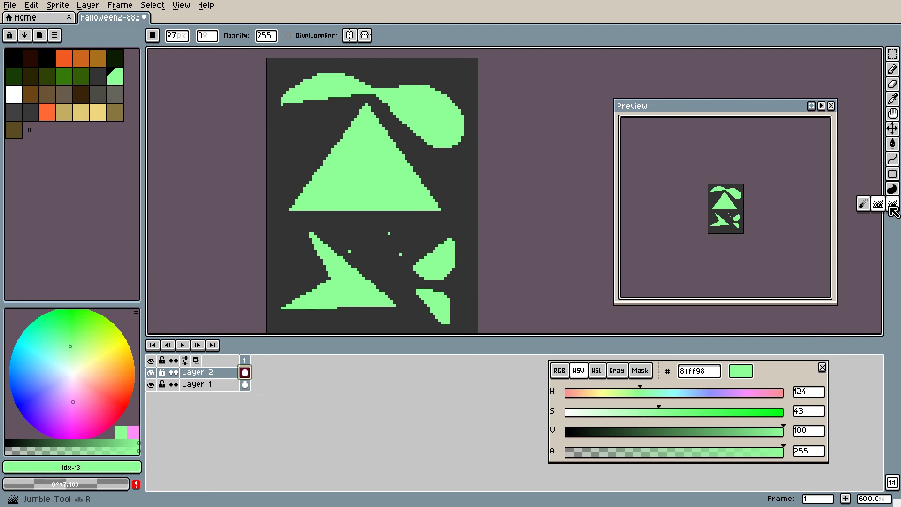
- Blur the green shapes' edges, then scramble pixels across the whole sprite with Jumble
{"action": "left_click", "coordinate": [863, 204]}
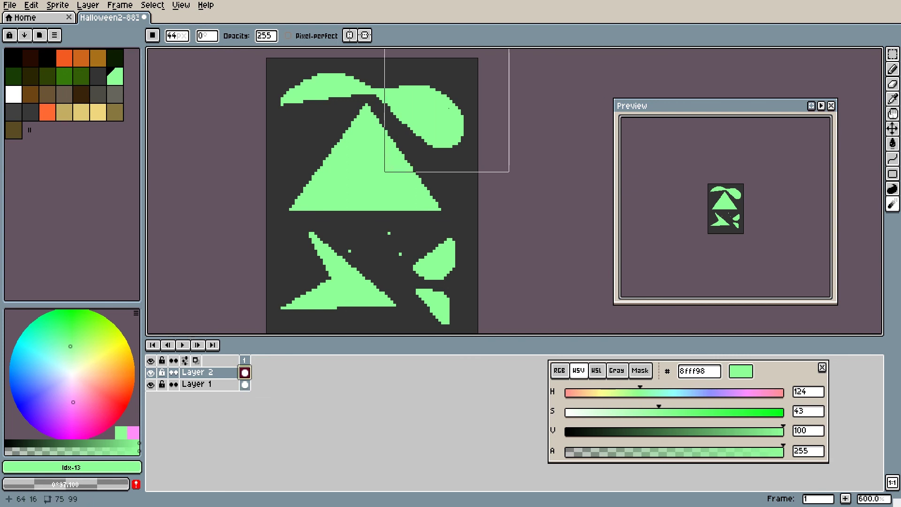
{"action": "mouse_move", "coordinate": [438, 109]}
{"action": "left_mouse_down"}
{"action": "mouse_move", "coordinate": [419, 120]}
{"action": "mouse_move", "coordinate": [299, 127]}
{"action": "mouse_move", "coordinate": [385, 312]}
{"action": "mouse_move", "coordinate": [398, 92]}
{"action": "left_mouse_up"}
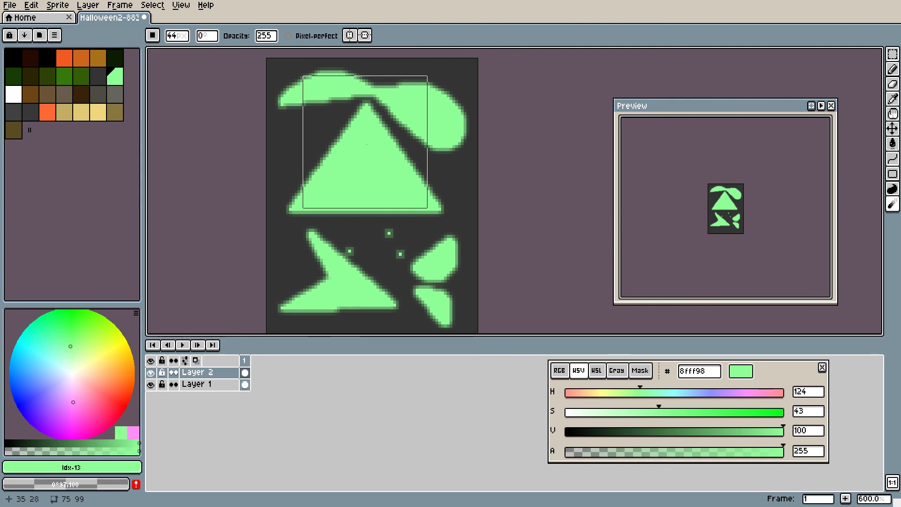
{"action": "left_click", "coordinate": [888, 209]}
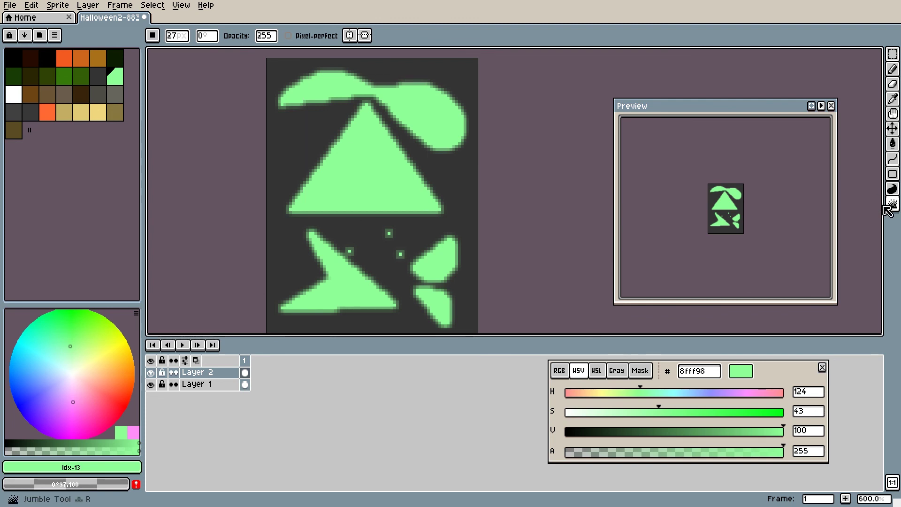
{"action": "mouse_move", "coordinate": [474, 137]}
{"action": "left_mouse_down"}
{"action": "mouse_move", "coordinate": [457, 120]}
{"action": "mouse_move", "coordinate": [381, 92]}
{"action": "mouse_move", "coordinate": [299, 101]}
{"action": "mouse_move", "coordinate": [290, 134]}
{"action": "mouse_move", "coordinate": [358, 150]}
{"action": "mouse_move", "coordinate": [403, 174]}
{"action": "mouse_move", "coordinate": [395, 215]}
{"action": "mouse_move", "coordinate": [338, 206]}
{"action": "mouse_move", "coordinate": [293, 254]}
{"action": "mouse_move", "coordinate": [375, 244]}
{"action": "mouse_move", "coordinate": [437, 251]}
{"action": "mouse_move", "coordinate": [304, 296]}
{"action": "mouse_move", "coordinate": [370, 279]}
{"action": "left_mouse_up"}
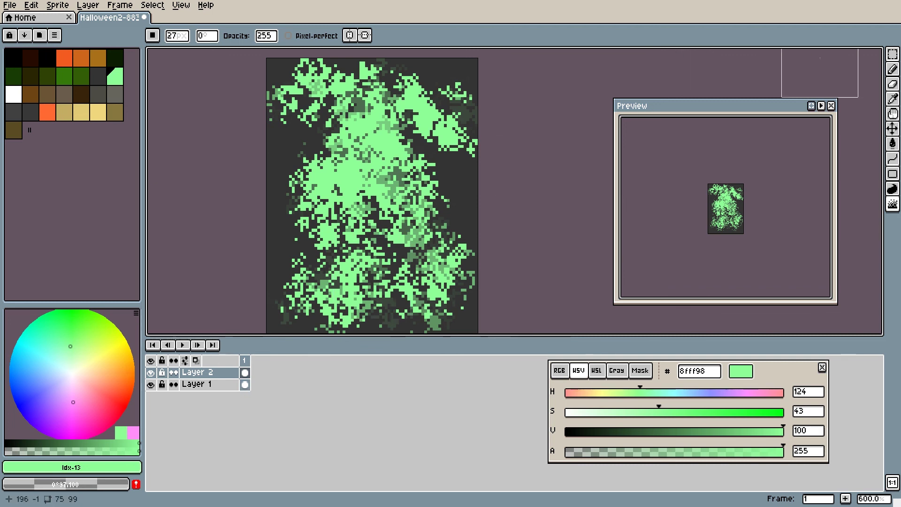
- Spray orange f25b20 over the upper-middle of the sprite with the Spray tool
{"action": "key", "text": "shift+b"}
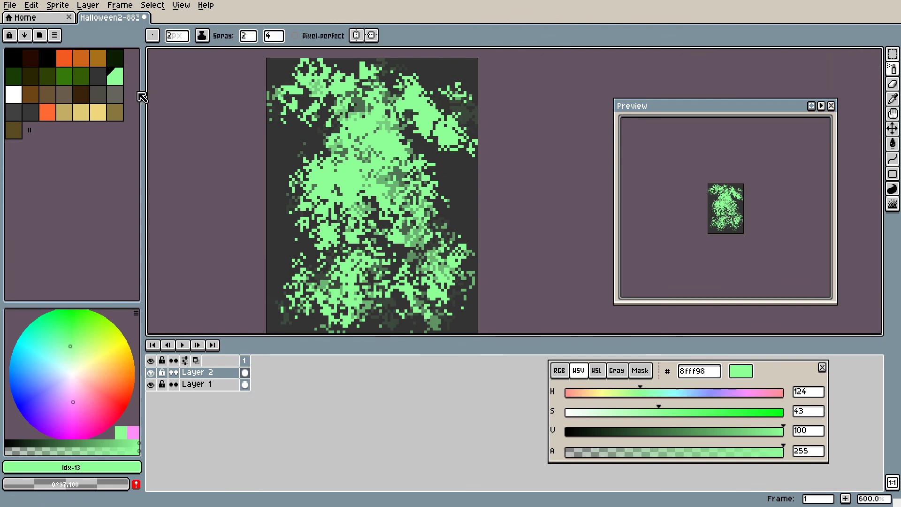
{"action": "left_click", "coordinate": [65, 57]}
{"action": "mouse_move", "coordinate": [328, 89]}
{"action": "left_mouse_down"}
{"action": "mouse_move", "coordinate": [403, 115]}
{"action": "mouse_move", "coordinate": [420, 162]}
{"action": "mouse_move", "coordinate": [369, 189]}
{"action": "mouse_move", "coordinate": [332, 228]}
{"action": "mouse_move", "coordinate": [353, 252]}
{"action": "mouse_move", "coordinate": [377, 241]}
{"action": "mouse_move", "coordinate": [381, 194]}
{"action": "mouse_move", "coordinate": [330, 147]}
{"action": "left_mouse_up"}
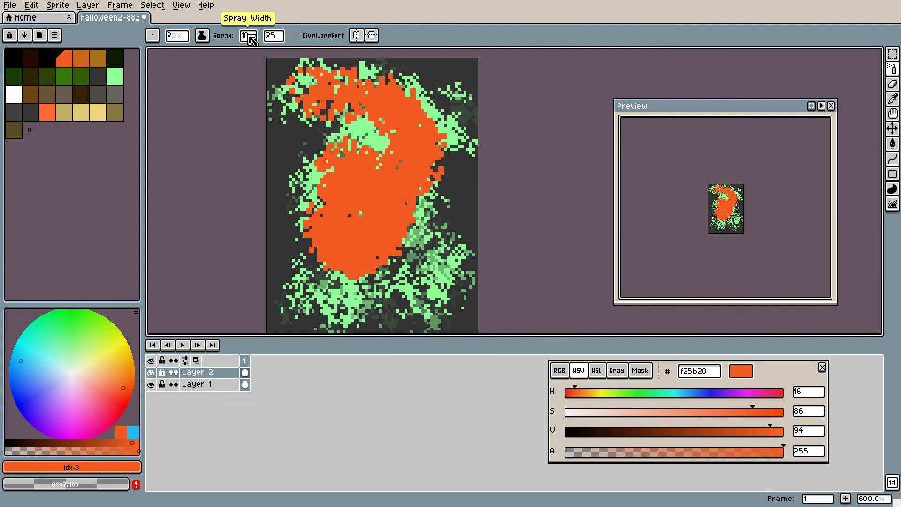
- Fill the canvas with a light-green to brown gradient
{"action": "key", "text": "shift+g"}
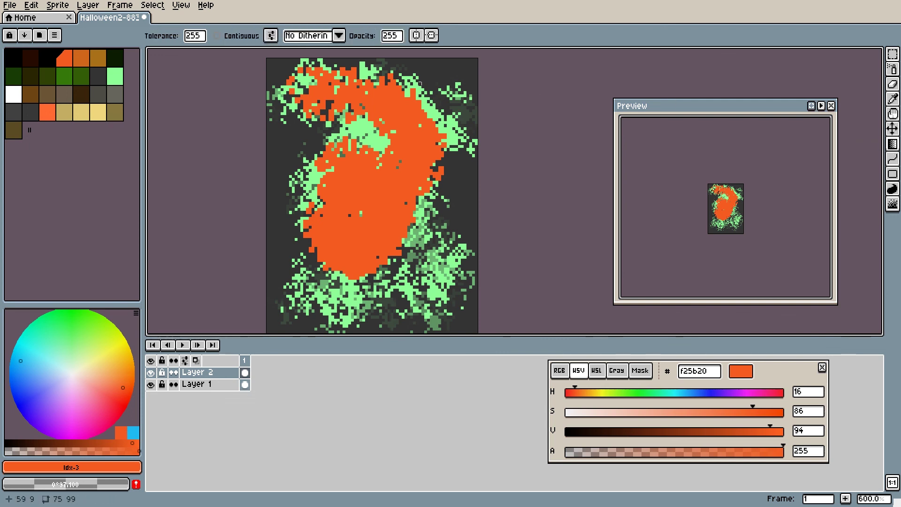
{"action": "left_click", "coordinate": [115, 76]}
{"action": "right_click", "coordinate": [115, 112]}
{"action": "left_click_drag", "start_coordinate": [305, 328], "coordinate": [310, 155]}
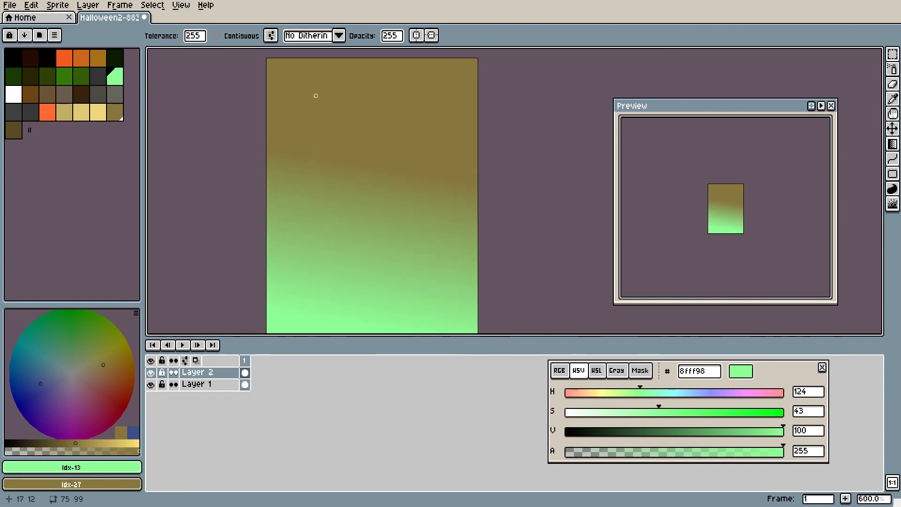
- Redraw the gradient using 2x2 Bayer matrix dithering
{"action": "left_click", "coordinate": [338, 35]}
{"action": "left_click", "coordinate": [311, 90]}
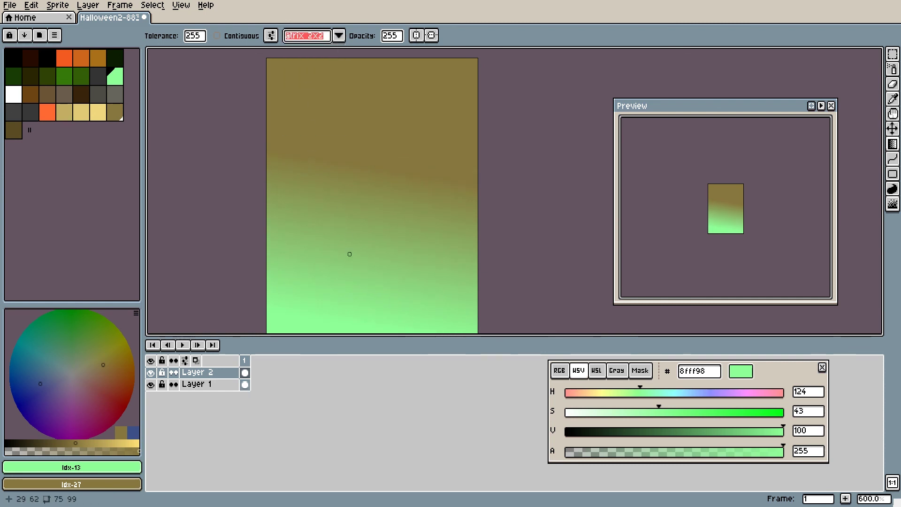
{"action": "left_click_drag", "start_coordinate": [352, 299], "coordinate": [355, 108]}
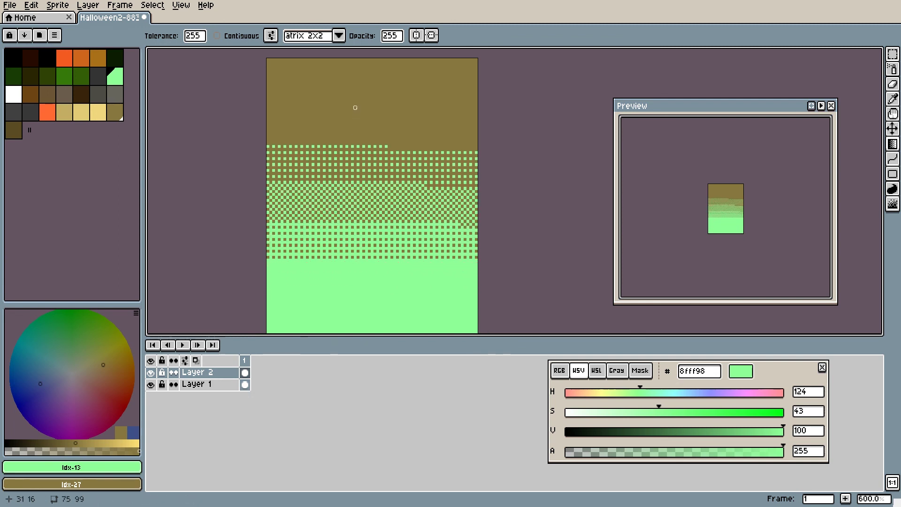